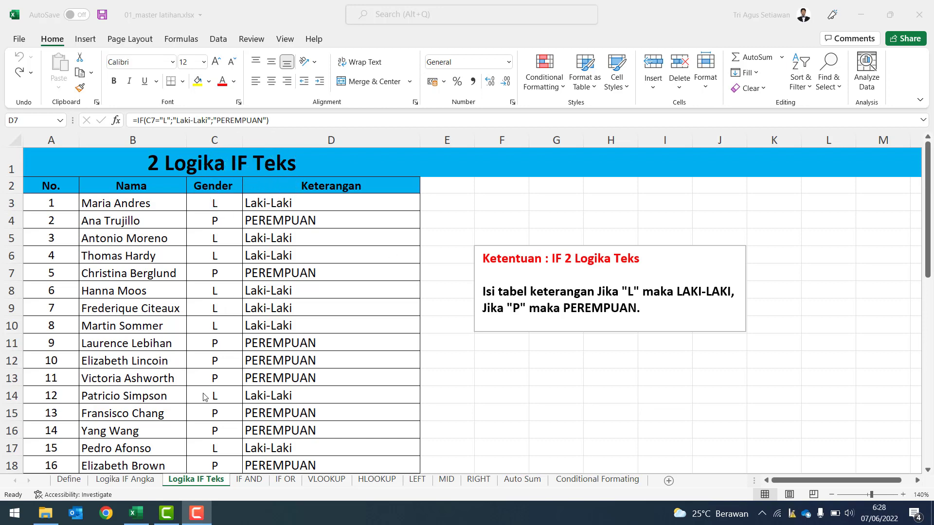
- Look over the Define and Logika IF Angka sheets and return to the Logika IF Teks sheet
left_click(73, 481)
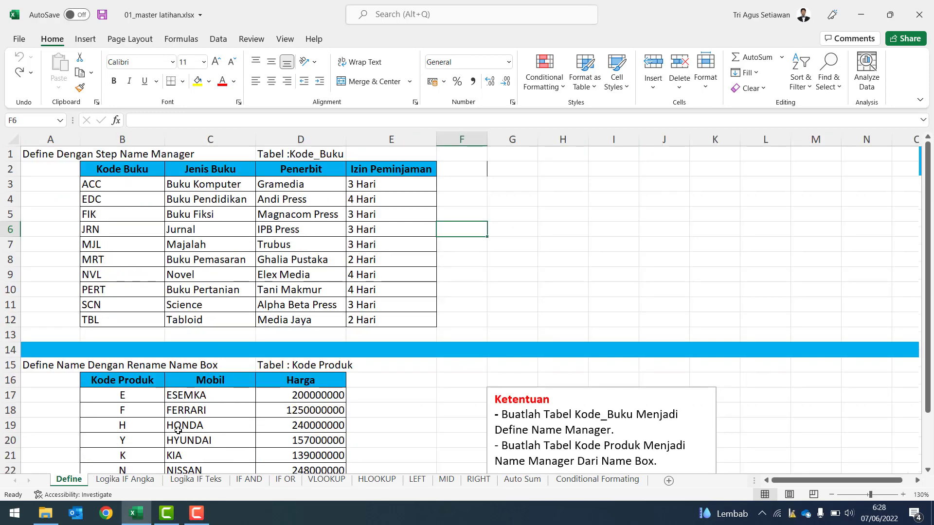
left_click(137, 484)
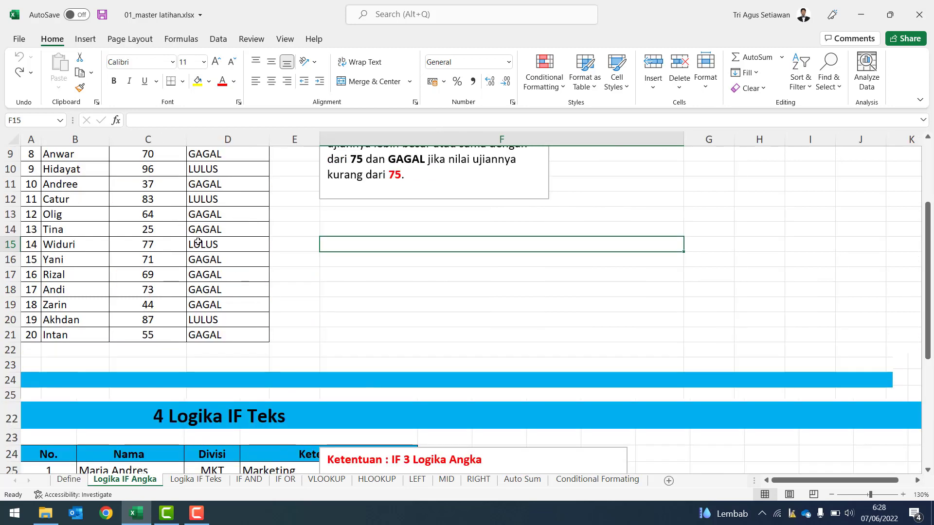
scroll(197, 239, "up", 3)
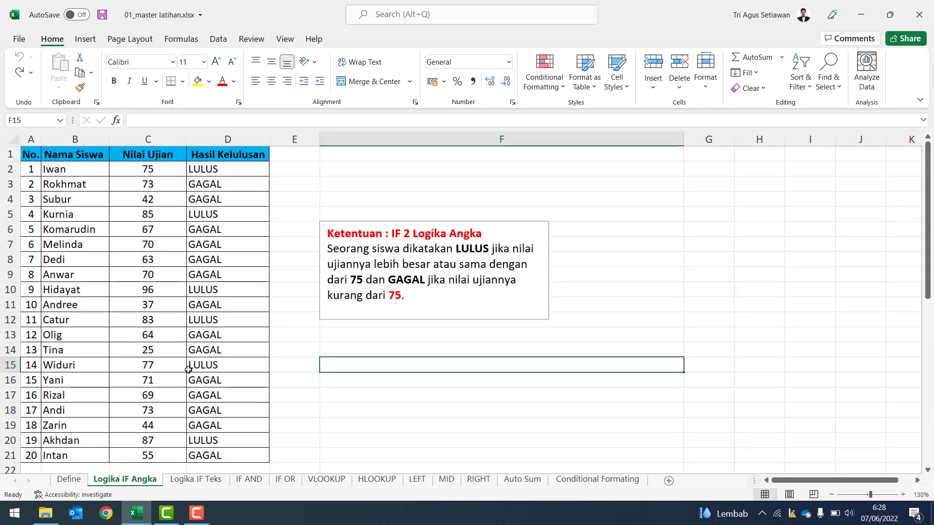
left_click(203, 480)
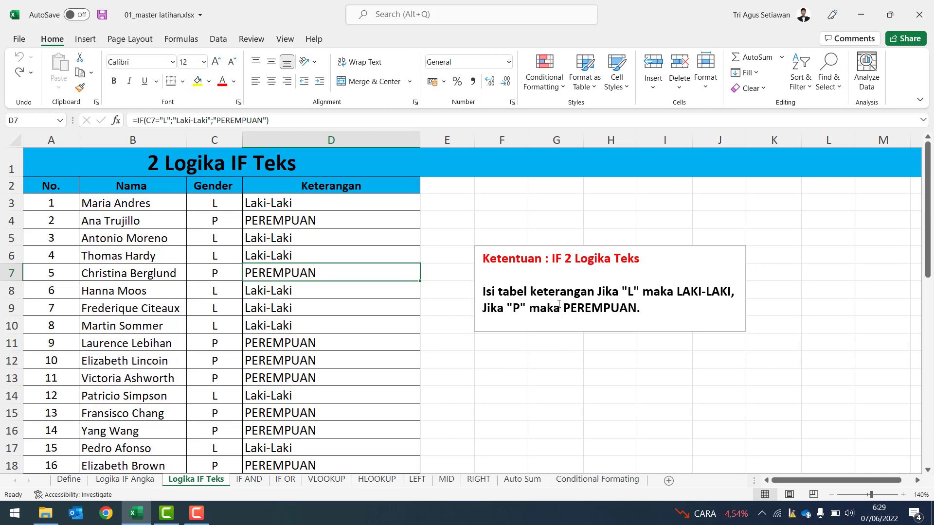
- Clear the existing Keterangan entries from D3 down to the end of the 2 Logika IF Teks table
left_click(543, 267)
left_click(340, 204)
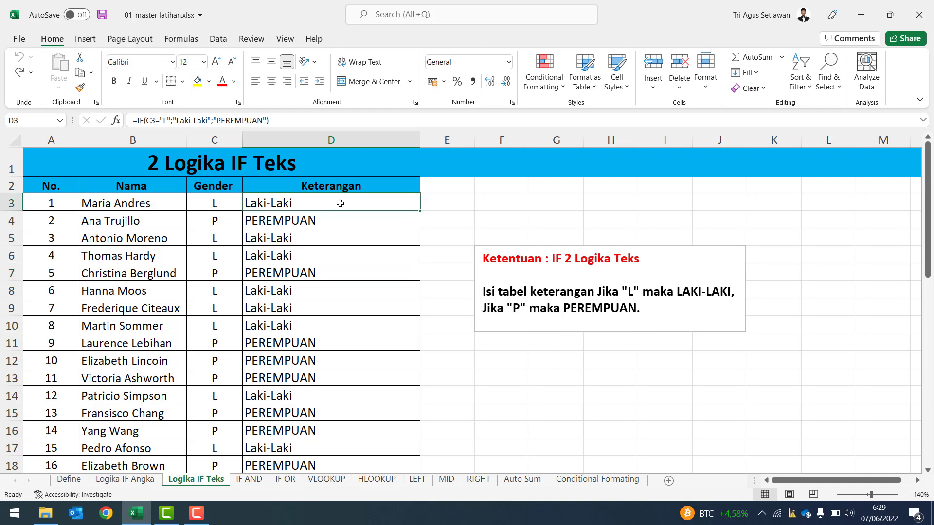
key("ctrl+shift+Down")
key("Delete")
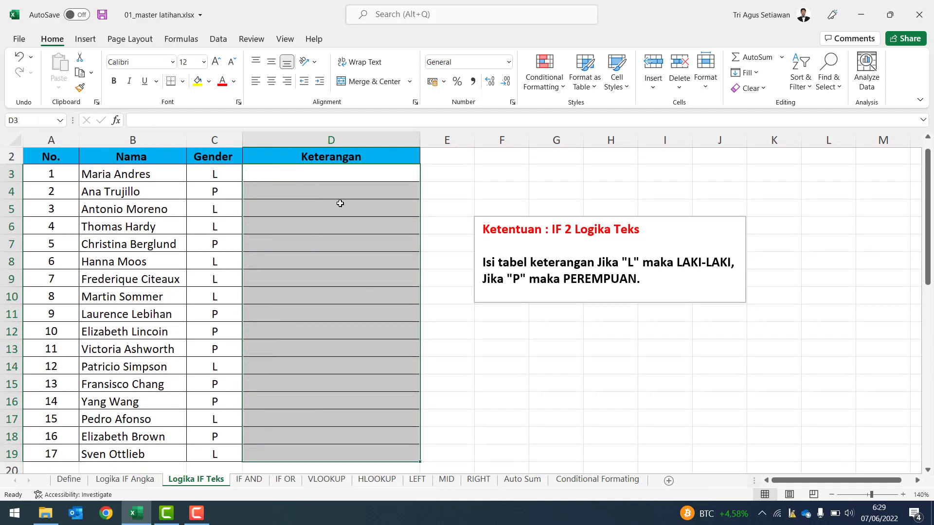
- Start an IF formula in D3 with the logical test C3="L" followed by a semicolon separator
scroll(340, 204, "up", 1)
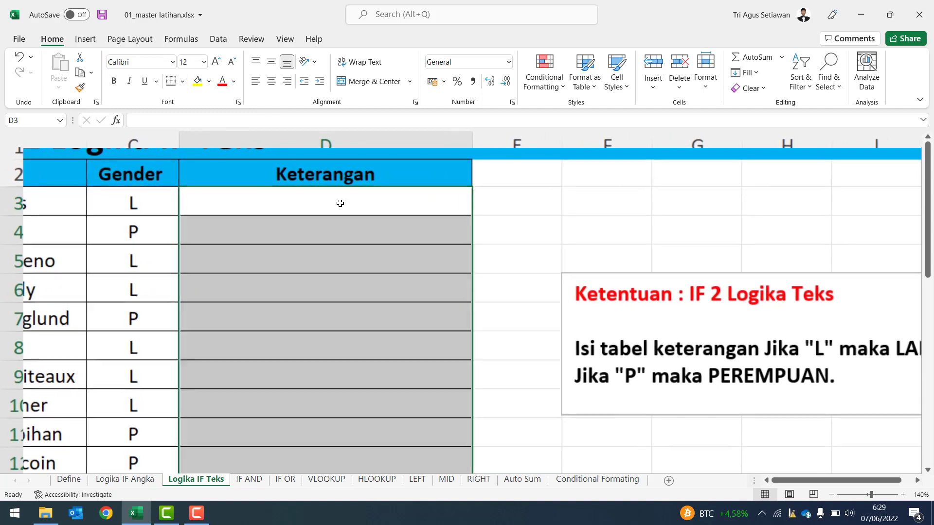
scroll(340, 204, "up", 5)
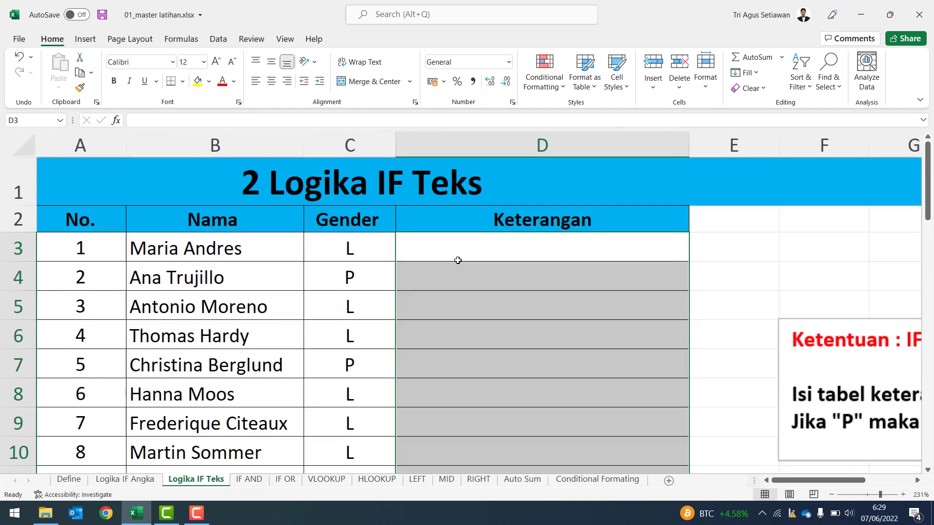
left_click(459, 261)
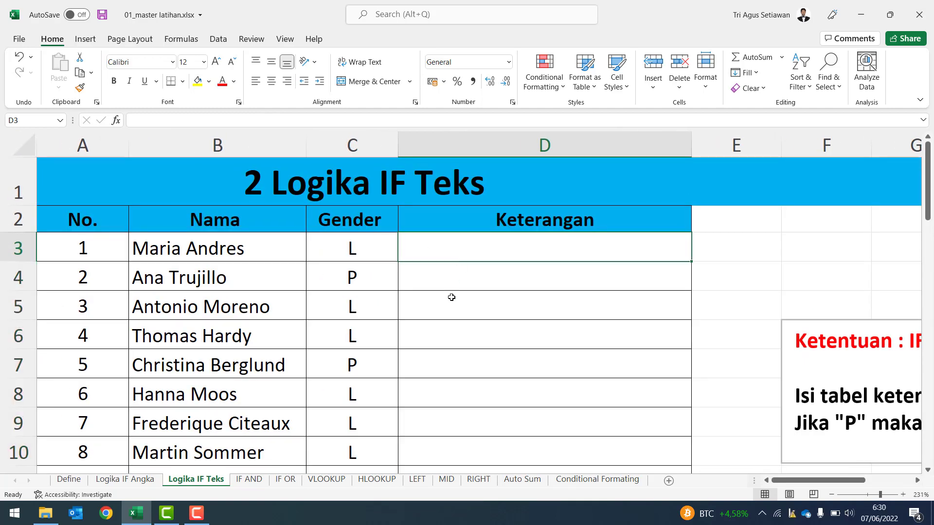
type("=")
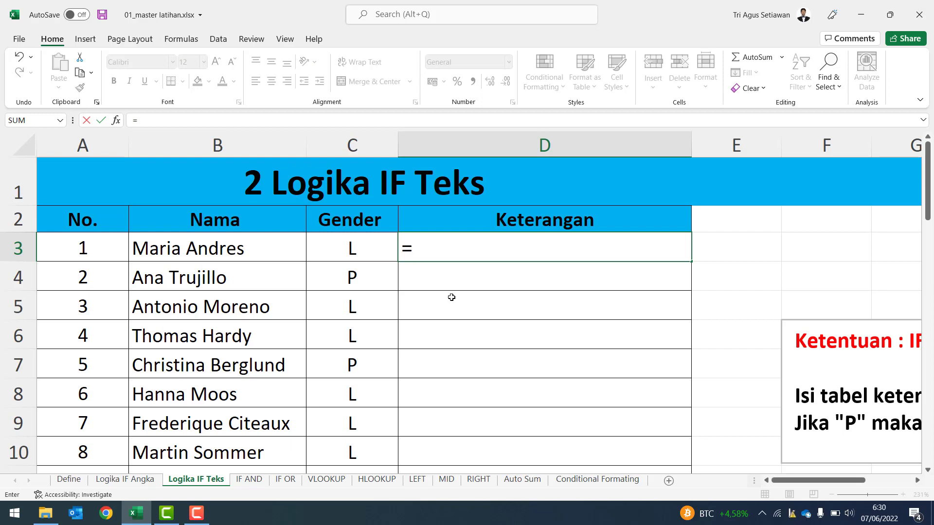
type("if")
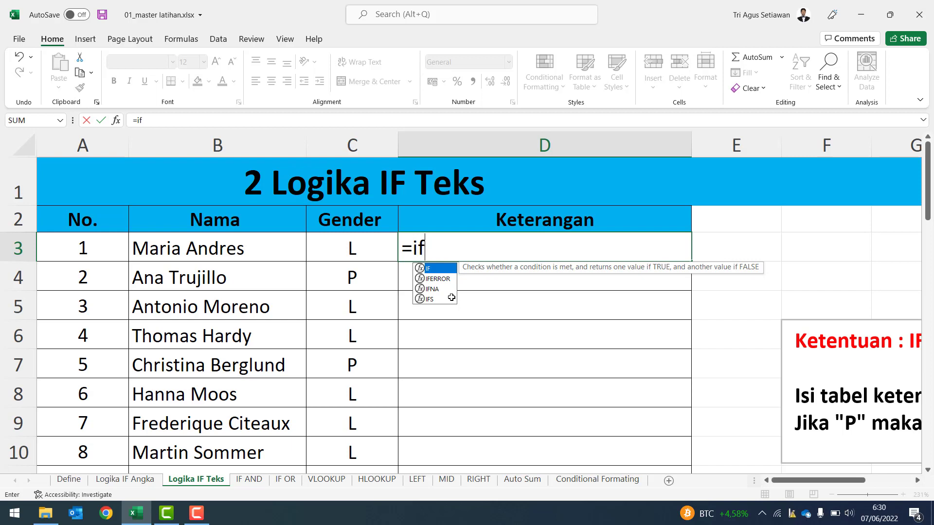
double_click(434, 268)
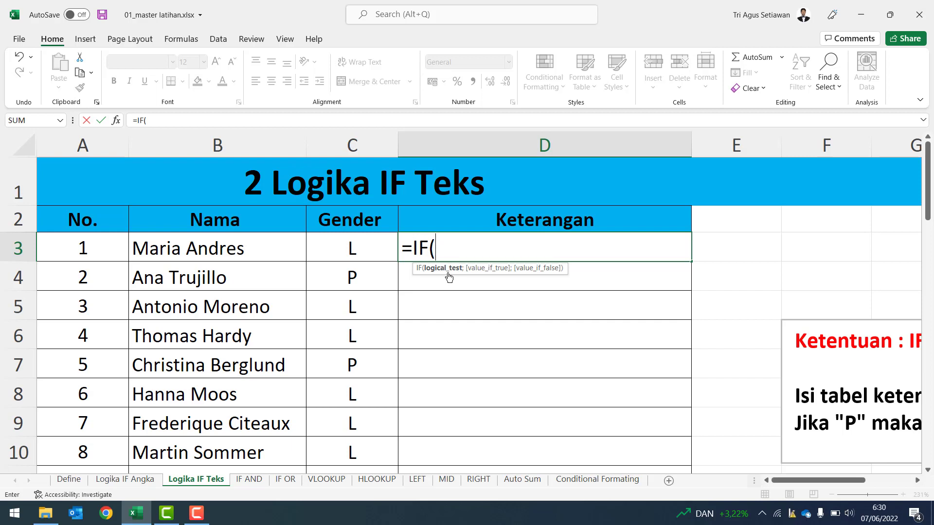
left_click(357, 250)
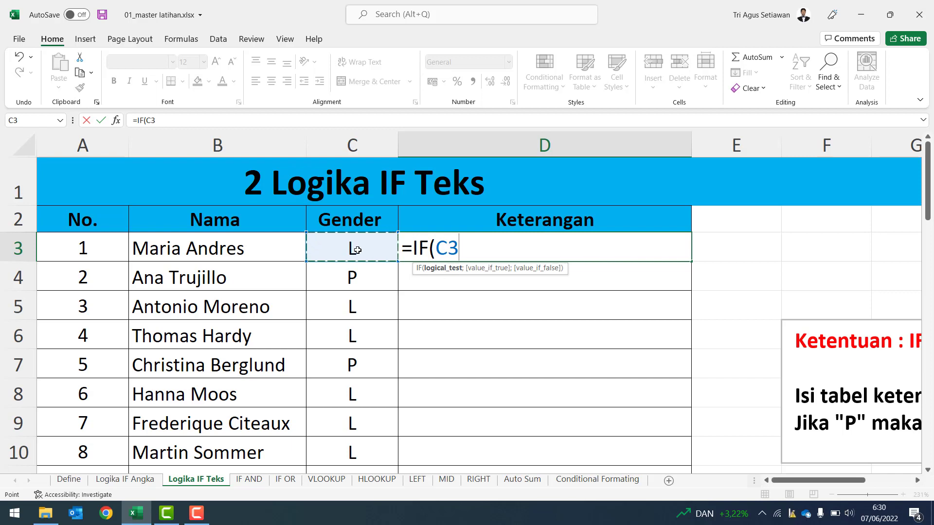
type("=\"L")
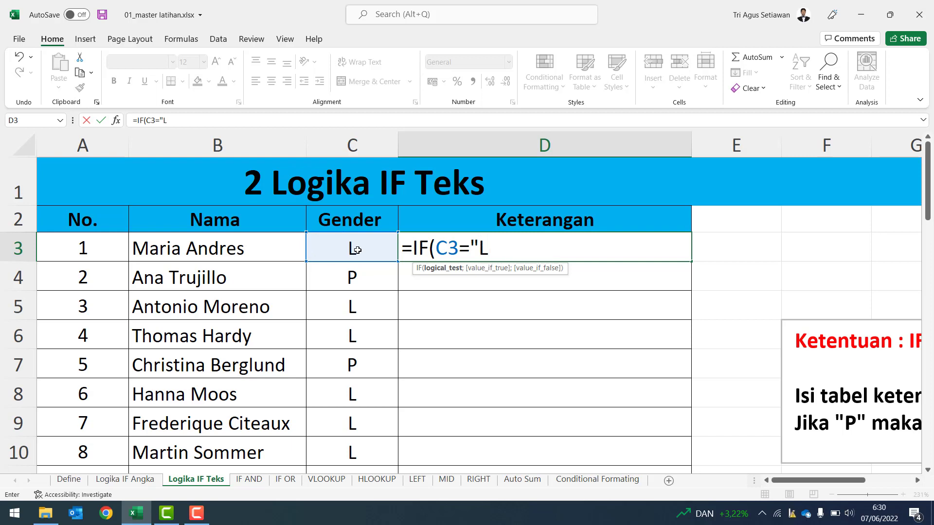
type("\"")
left_click(437, 275)
type(";")
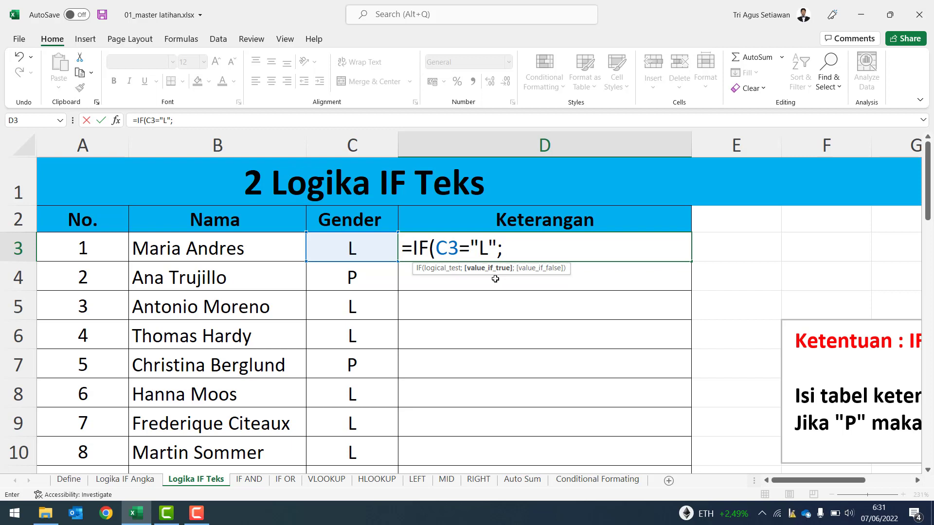
- Complete the D3 formula with "Laki-Laki" as the value if true and "Perempuan" as the value if false
type("\"Laki-L")
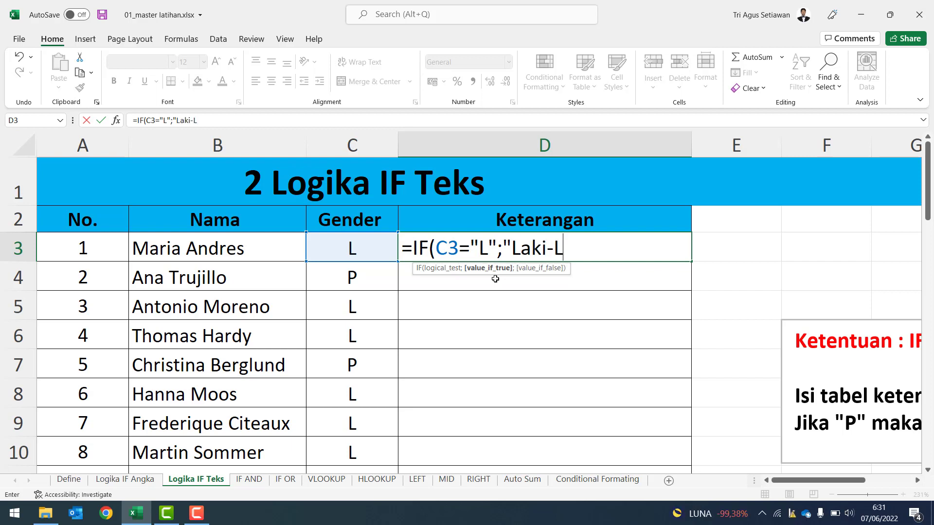
type("aki\"")
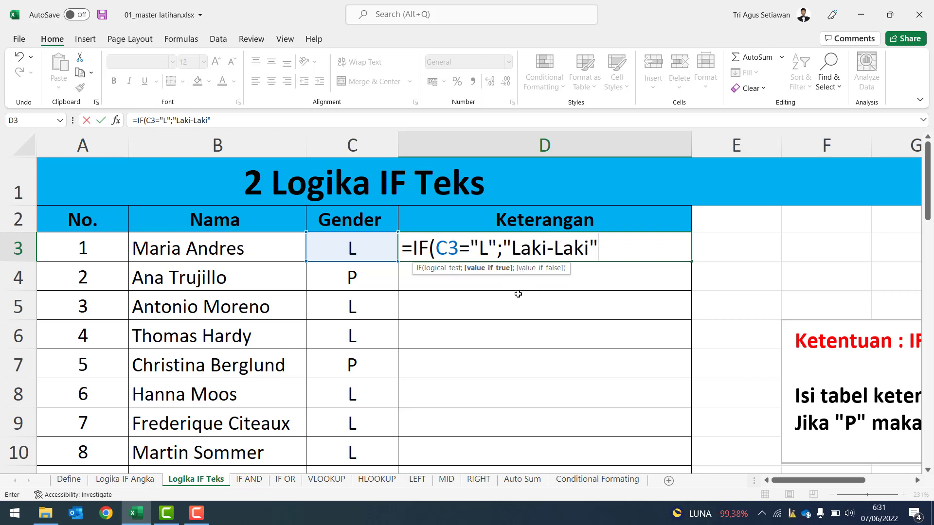
type(";")
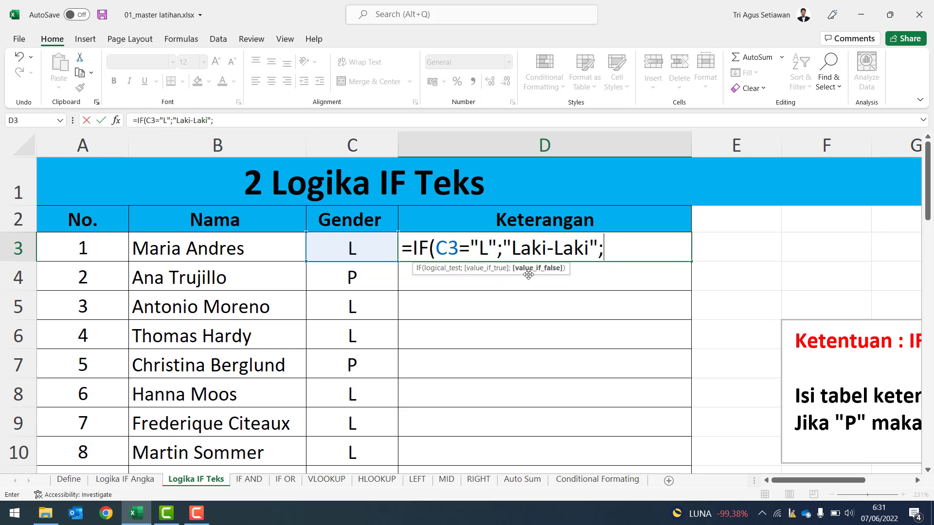
type("\"Pere")
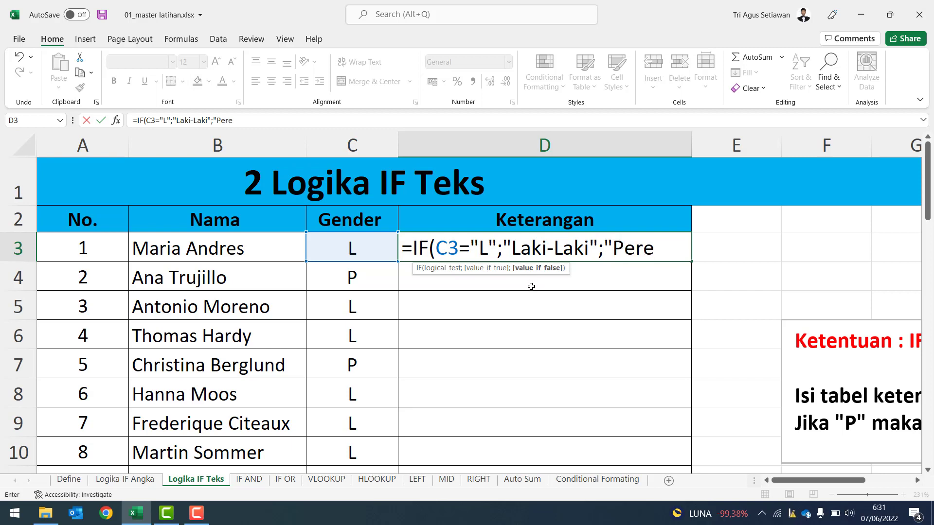
type("mpuan")
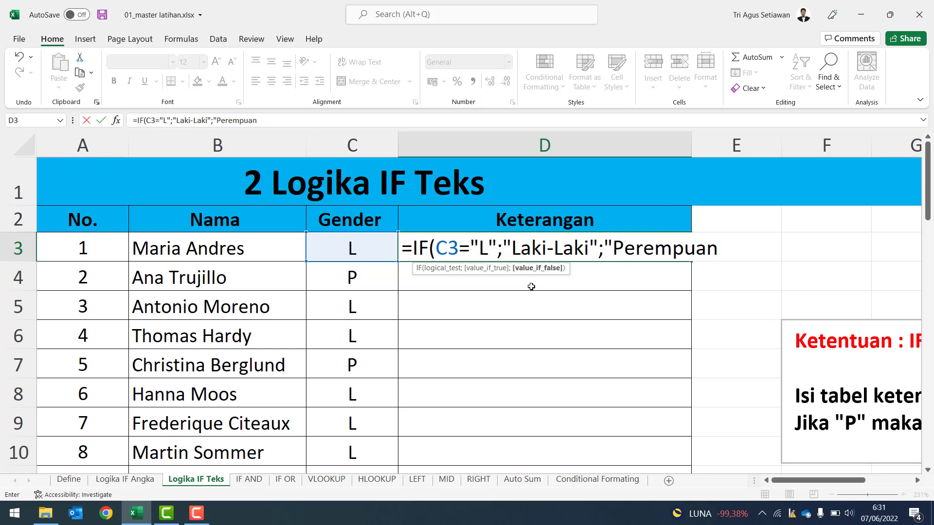
type(")")
key("BackSpace")
type("\")")
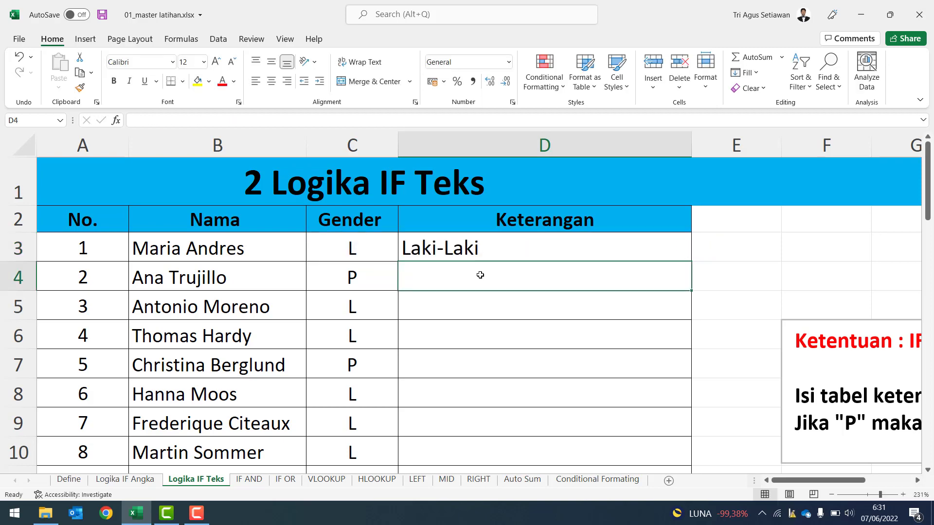
- Fill the IF formula from D3 down the whole Keterangan column of the gender table
left_click(507, 250)
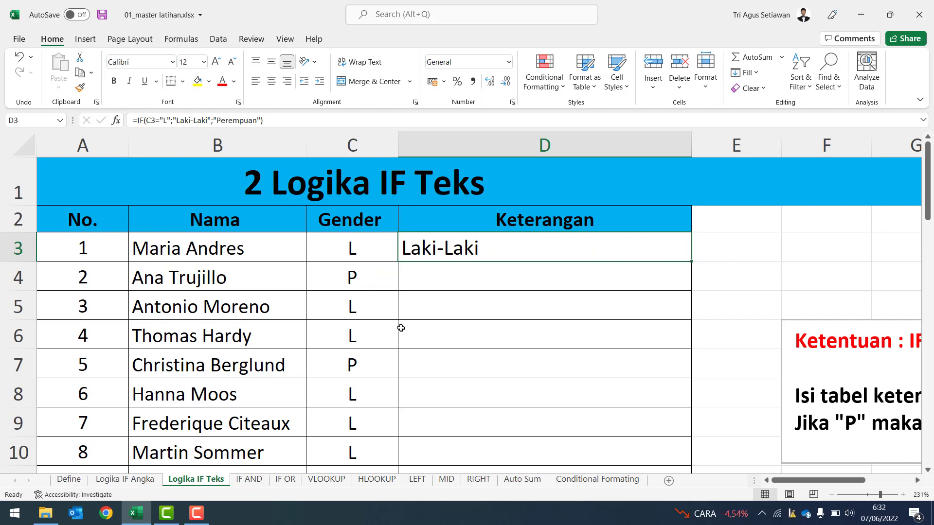
left_click_drag(445, 289, 444, 394)
left_click(559, 239)
key("ctrl")
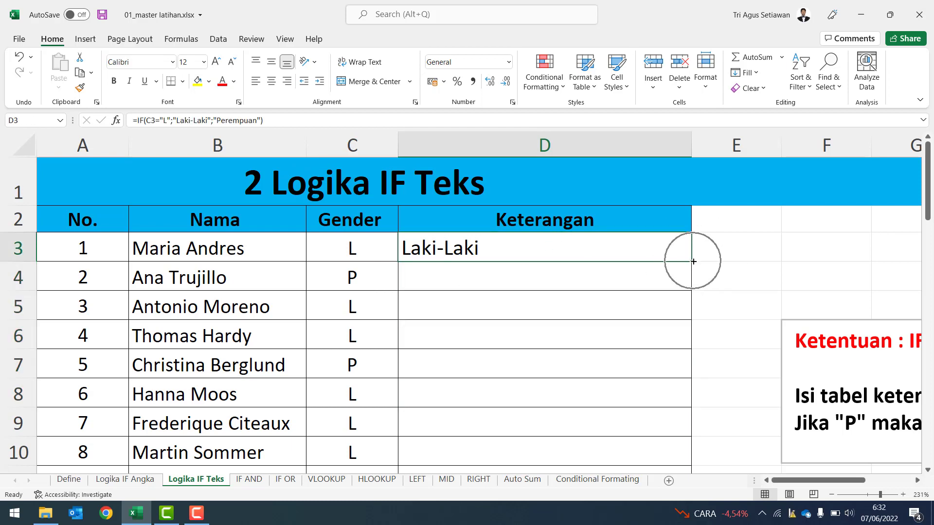
key("ctrl")
double_click(693, 262)
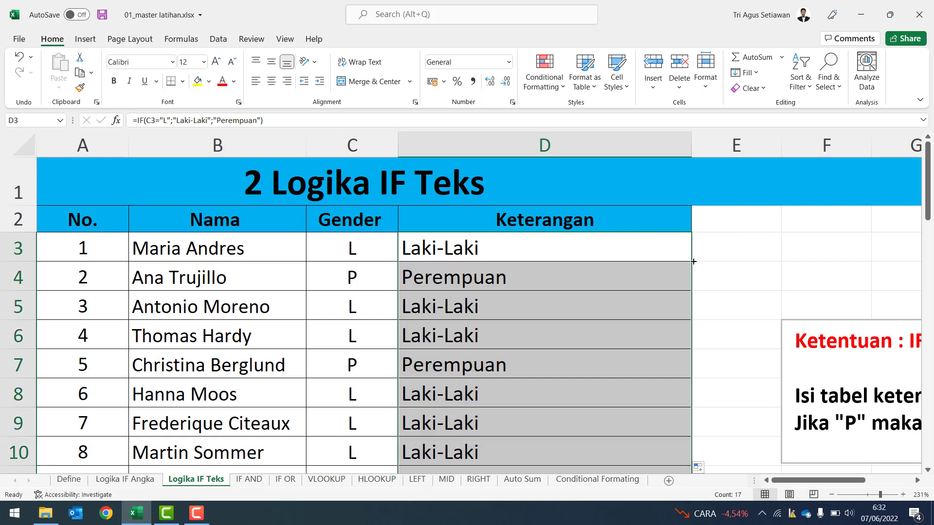
left_click(532, 294)
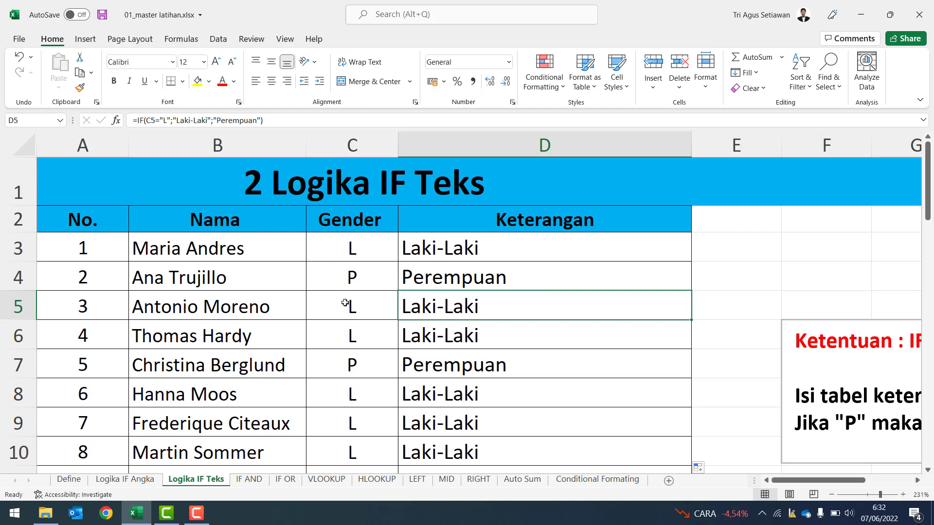
- Test the formula by entering p as the gender in C3 and restoring it to L
scroll(345, 303, "down", 1)
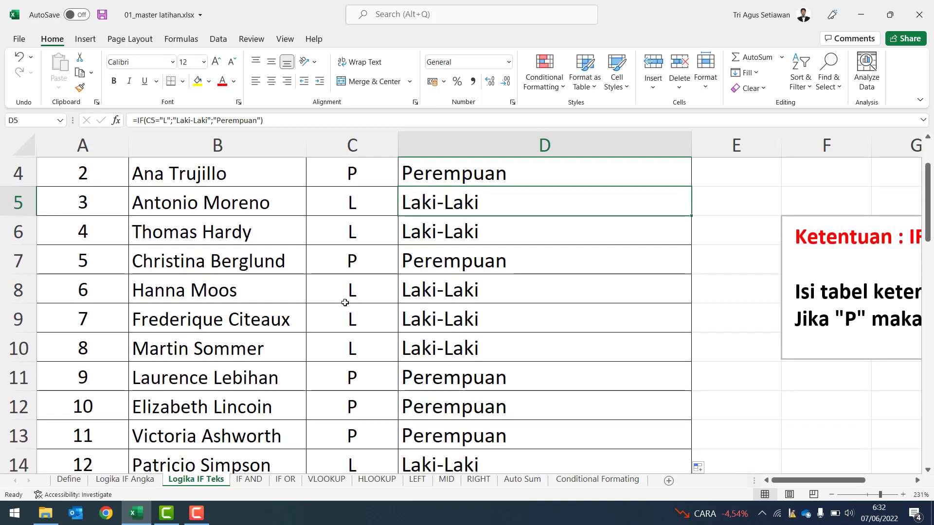
scroll(374, 244, "up", 1)
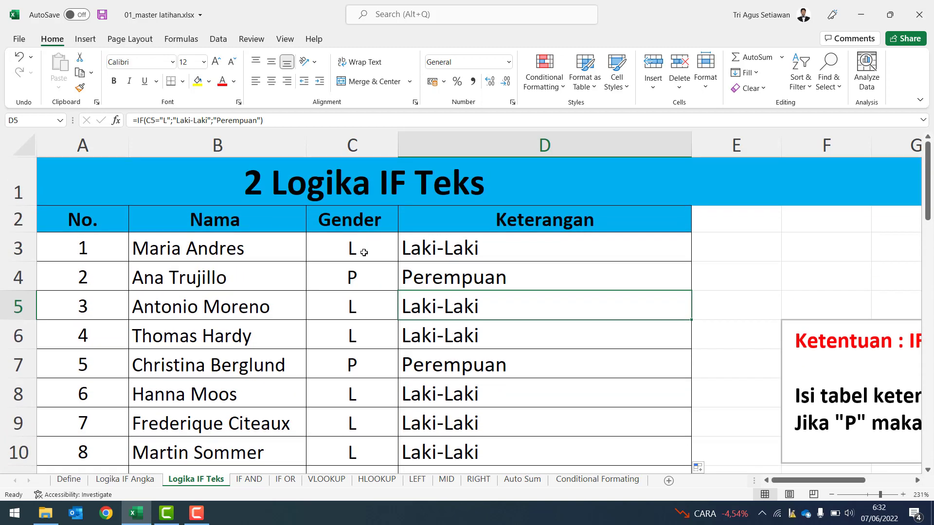
left_click(364, 251)
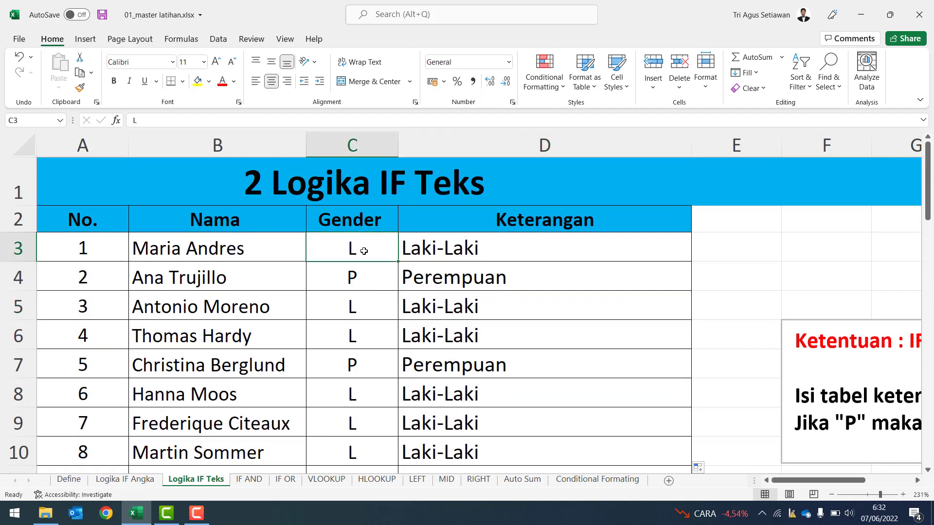
type("p")
key("Return")
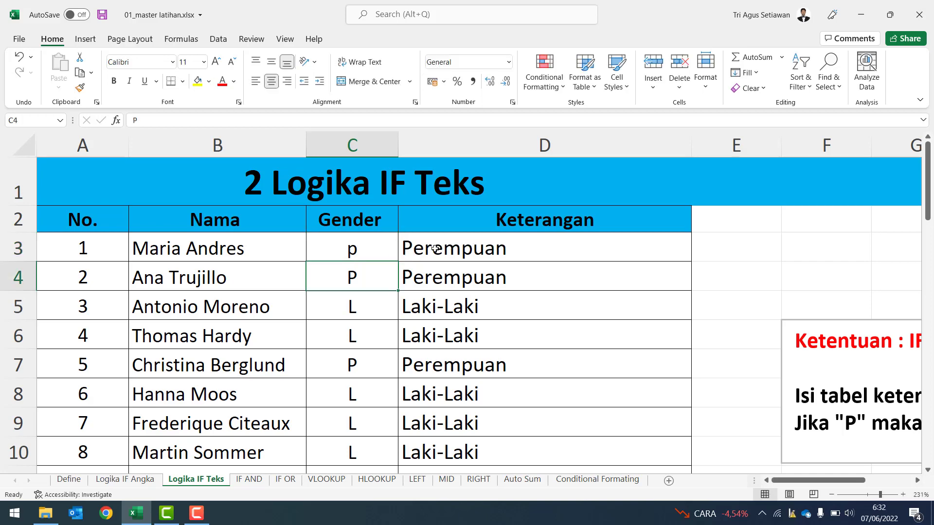
left_click(364, 251)
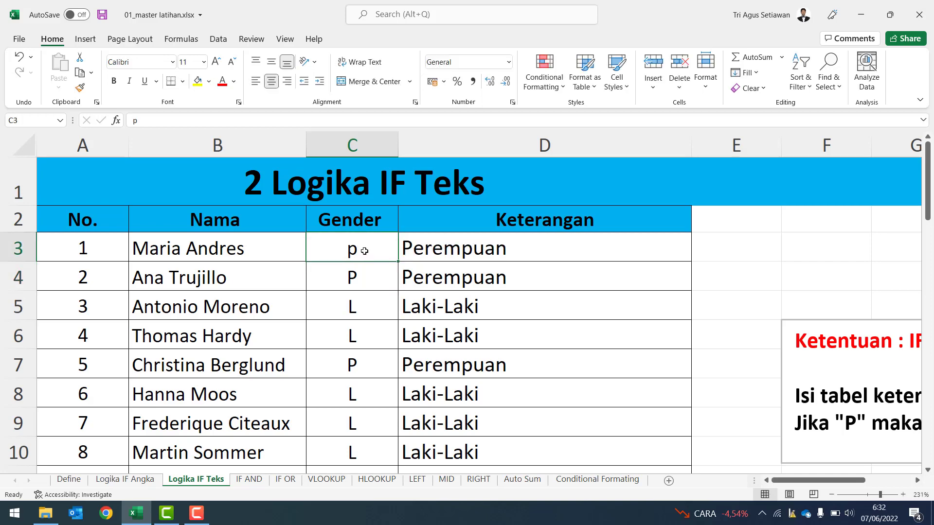
type("L")
key("Return")
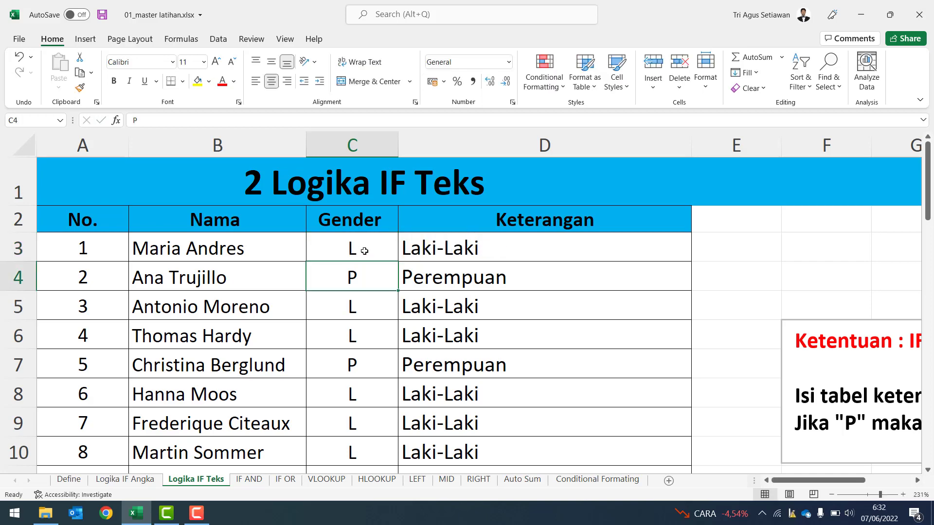
- Review the D3 formula and the filled Keterangan column against the IF 2 Logika Teks rules
left_click(431, 254)
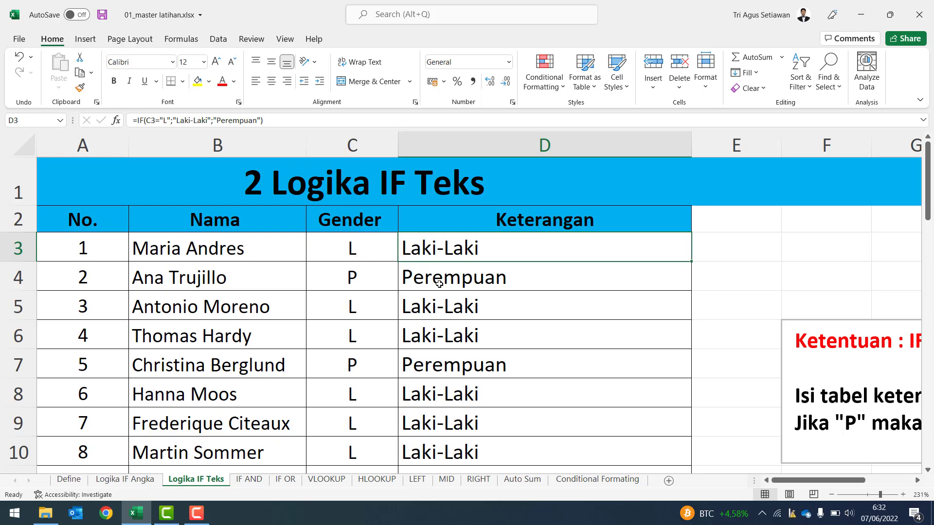
scroll(598, 301, "down", 5, "ctrl")
scroll(598, 301, "down", 1, "ctrl")
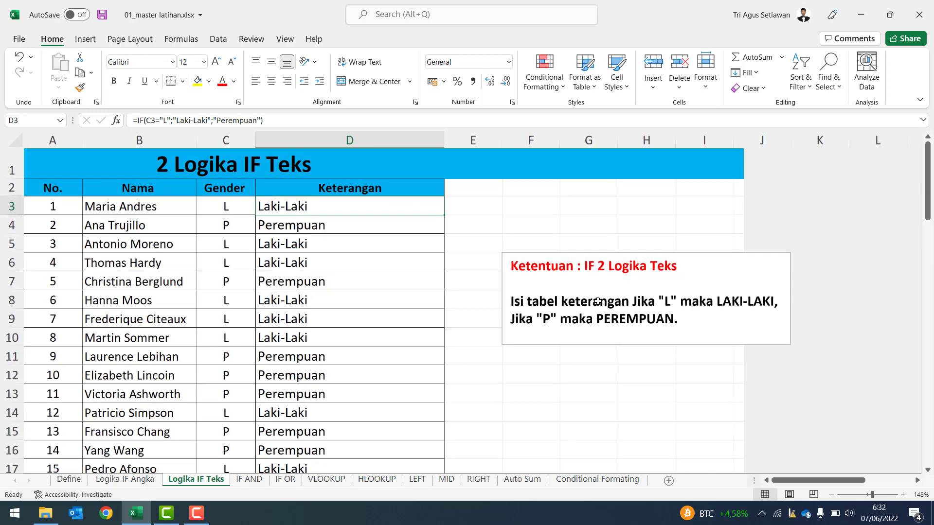
scroll(378, 351, "down", 5)
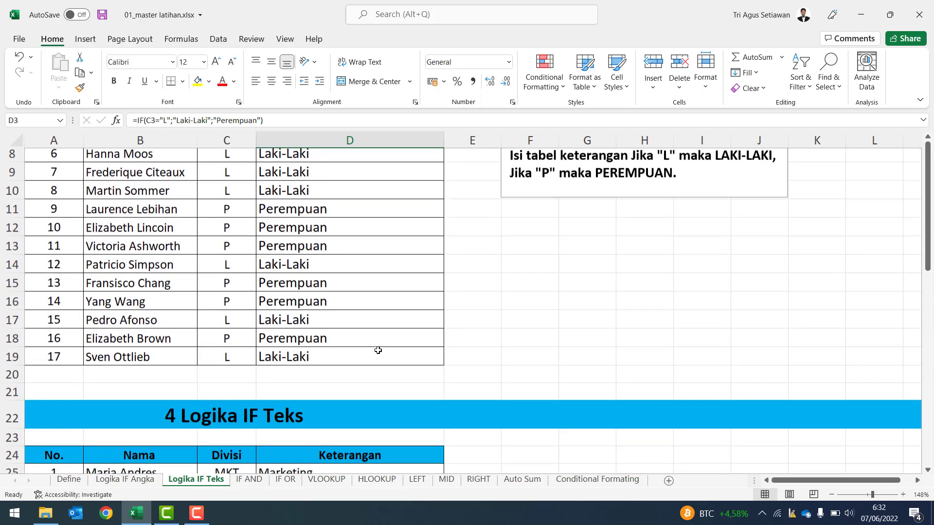
scroll(378, 351, "up", 4)
scroll(378, 350, "up", 1)
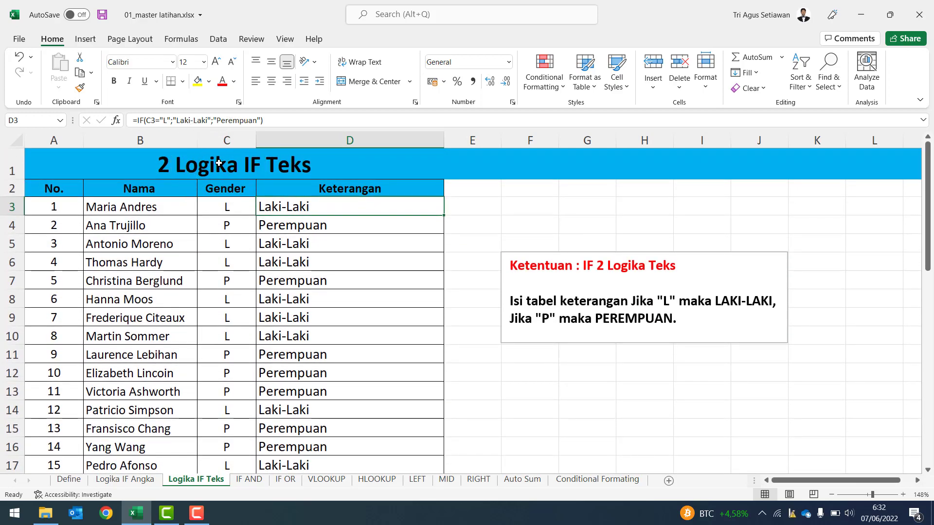
- Clear the existing formulas from the Keterangan column of the 4 Logika IF Teks table, starting at D25
scroll(287, 298, "down", 4)
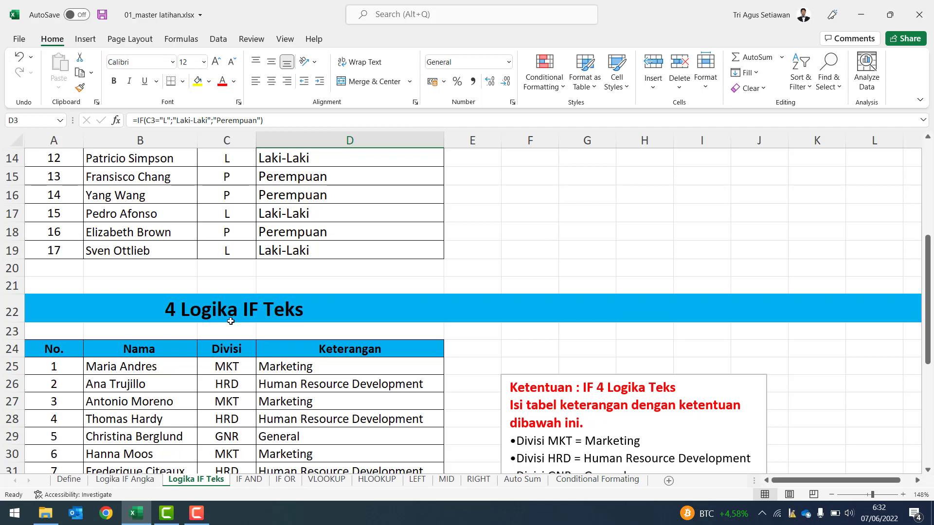
scroll(231, 322, "down", 3)
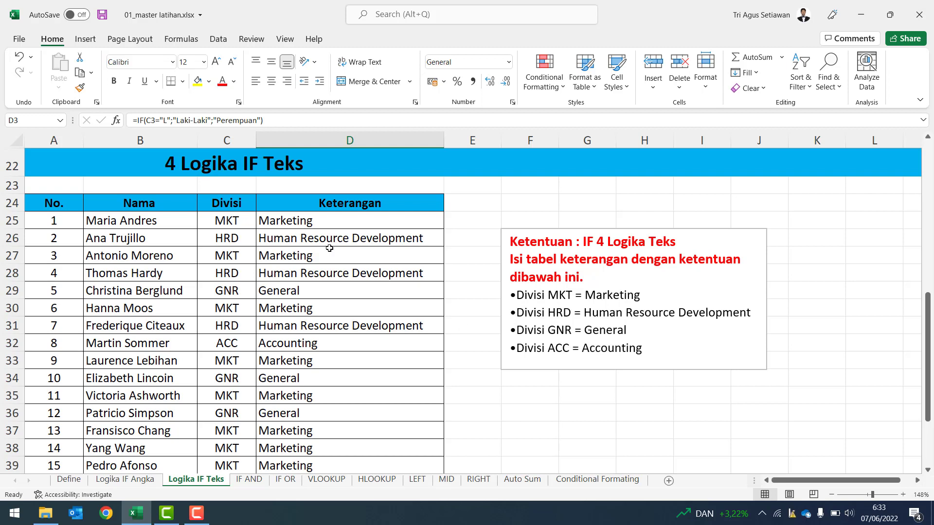
left_click(307, 219)
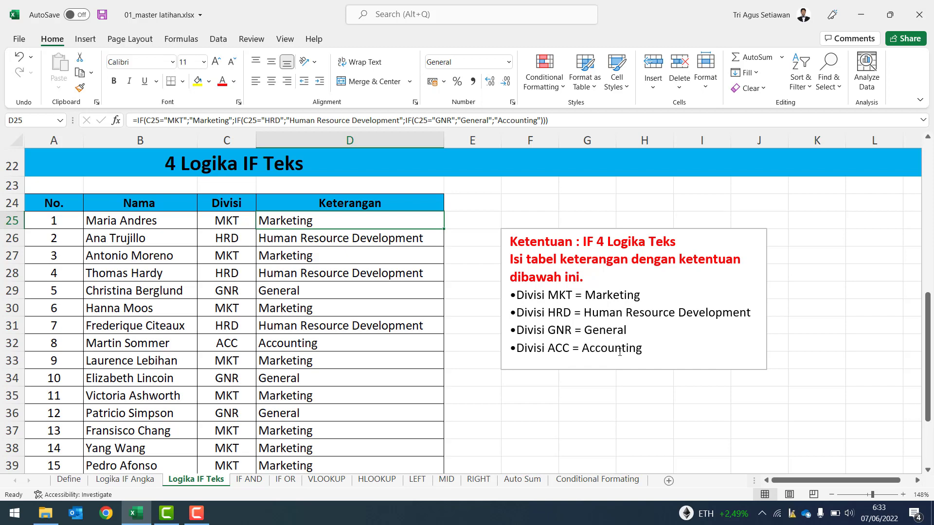
double_click(363, 229, "shift")
key("Delete")
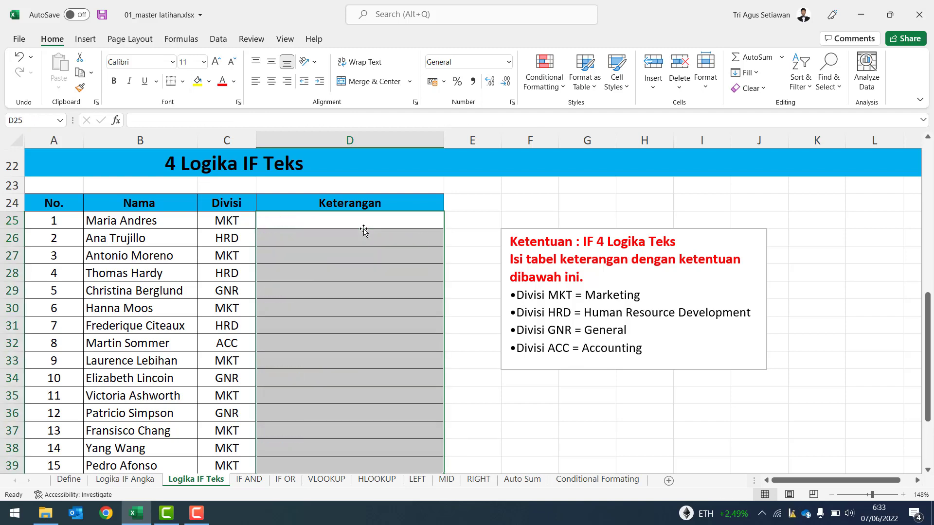
- Start an IF formula in D25 that returns "Marketing" when B25 equals "MKT"
left_click(364, 227)
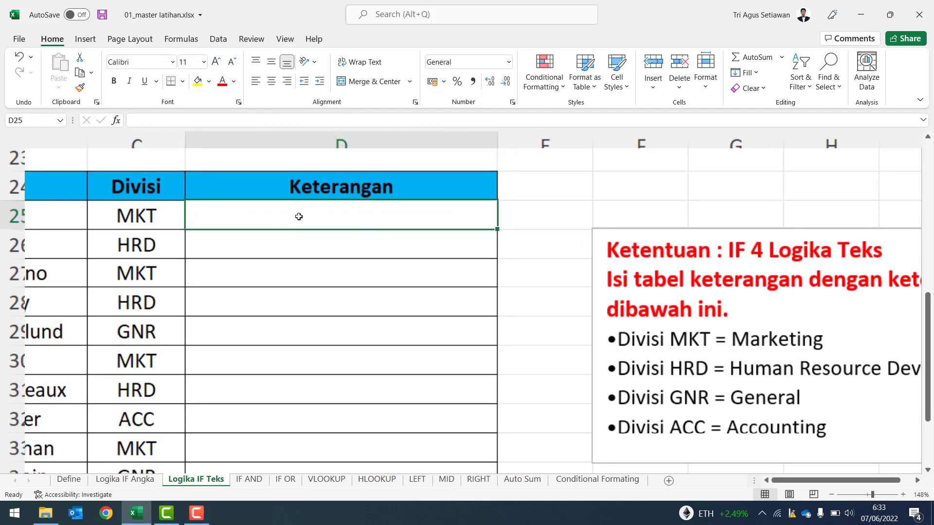
type("=")
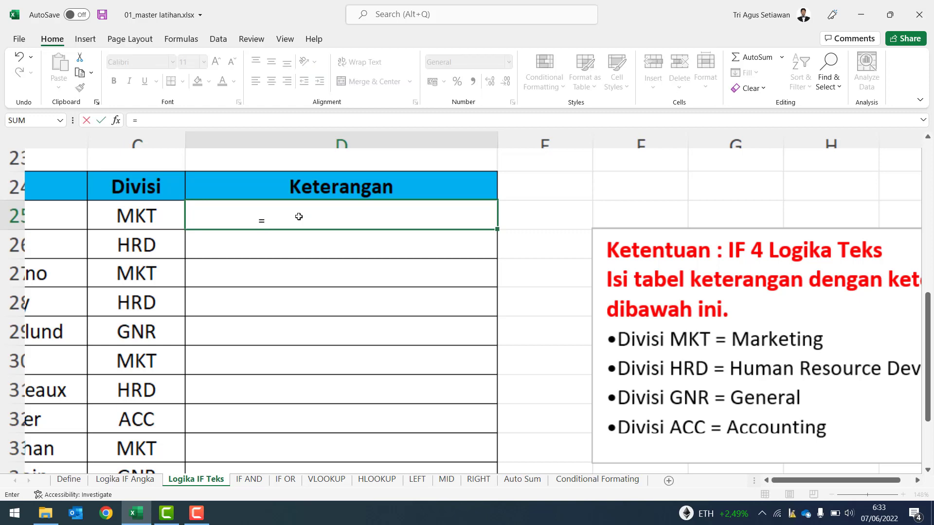
type("if")
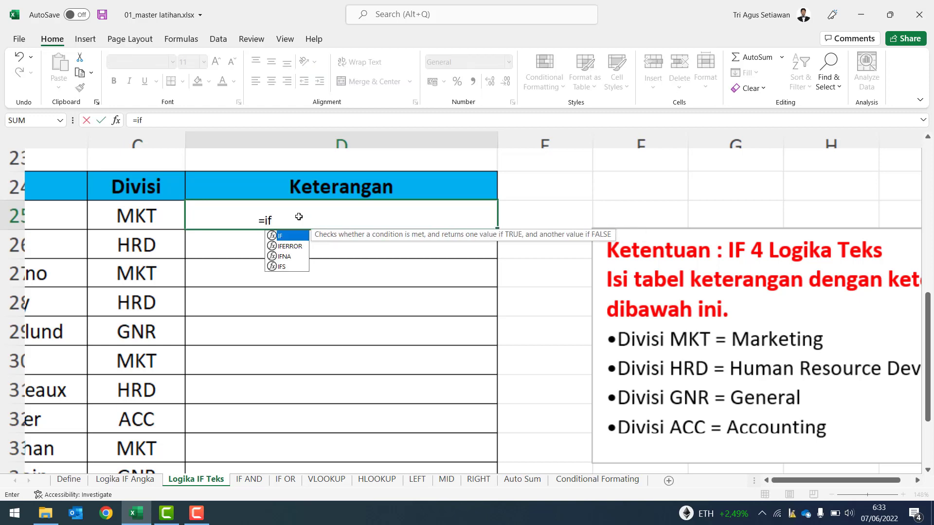
key("Tab")
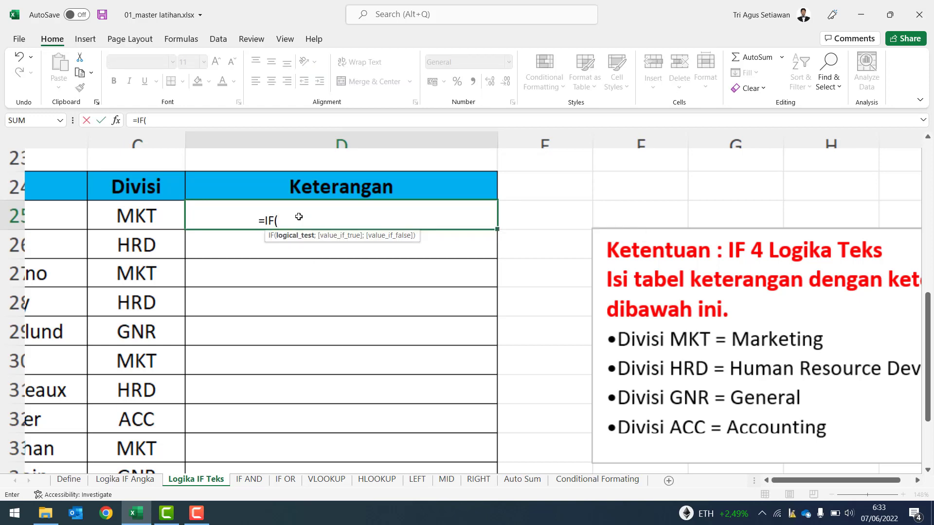
left_click(152, 217)
type("=")
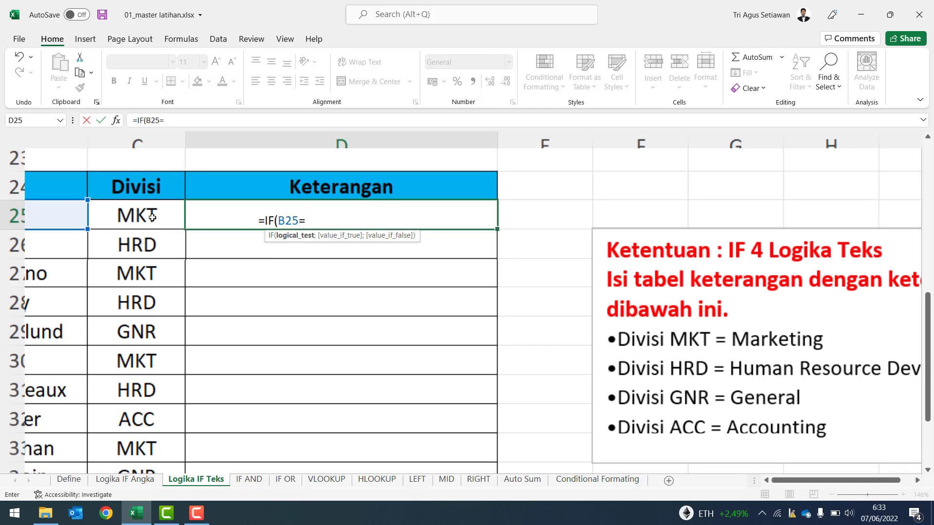
type("\"MKT\";")
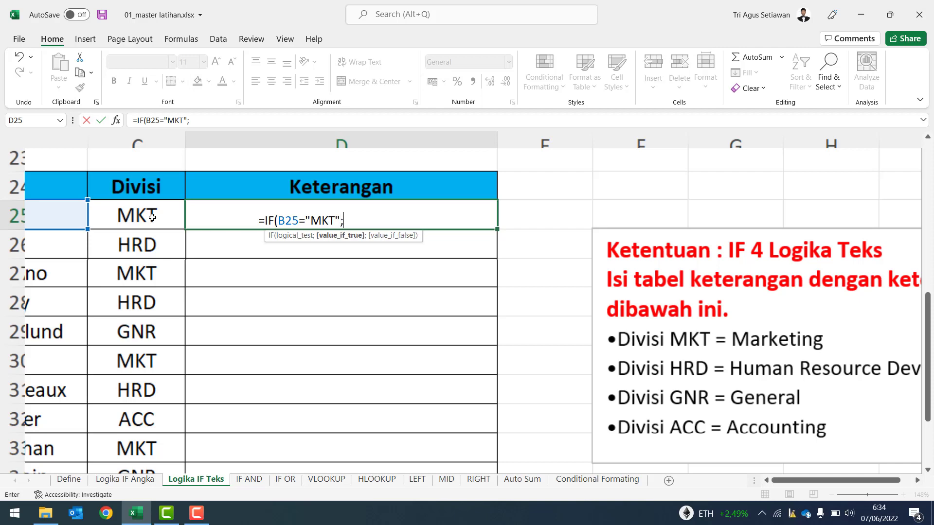
type("\"Marketing")
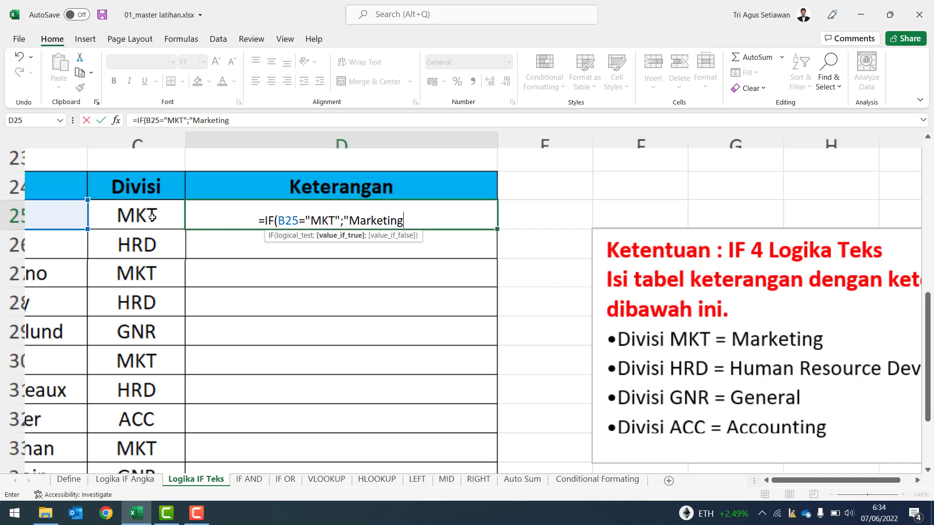
type("\";")
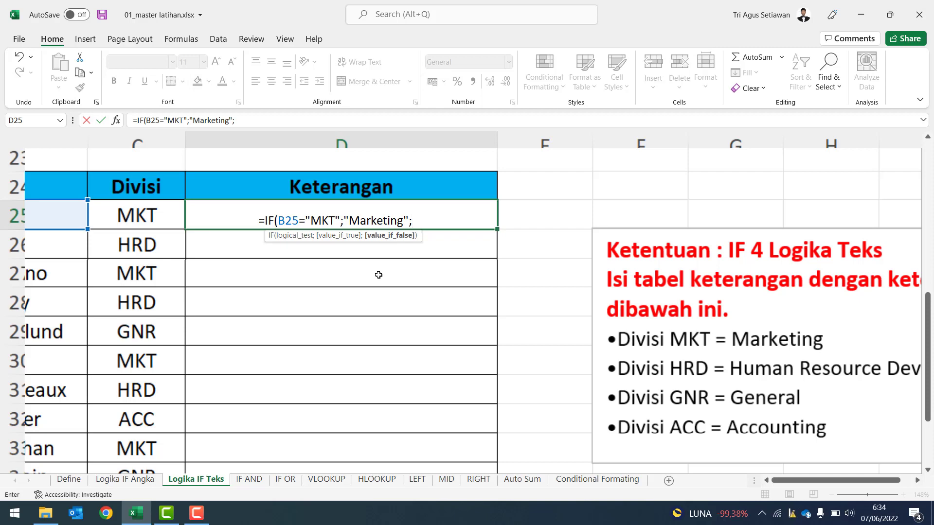
- Nest a second IF in the D25 formula that returns "Human Resource Development" when B25 equals "HRD"
type("if")
key("Tab")
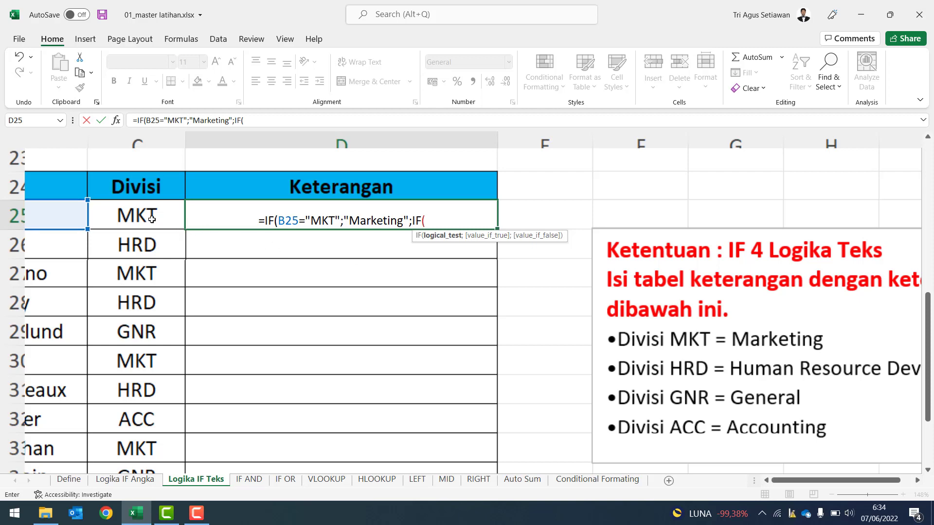
type("B25=")
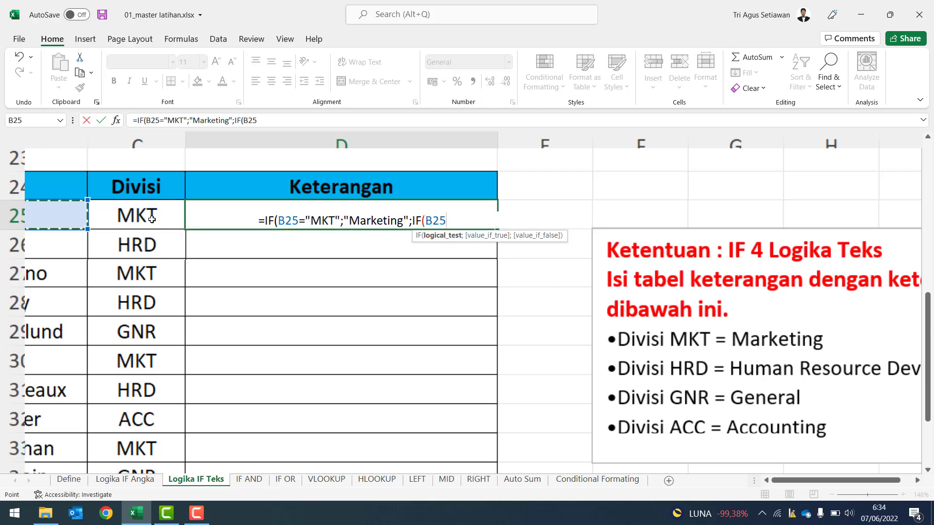
type("\"HRD\"")
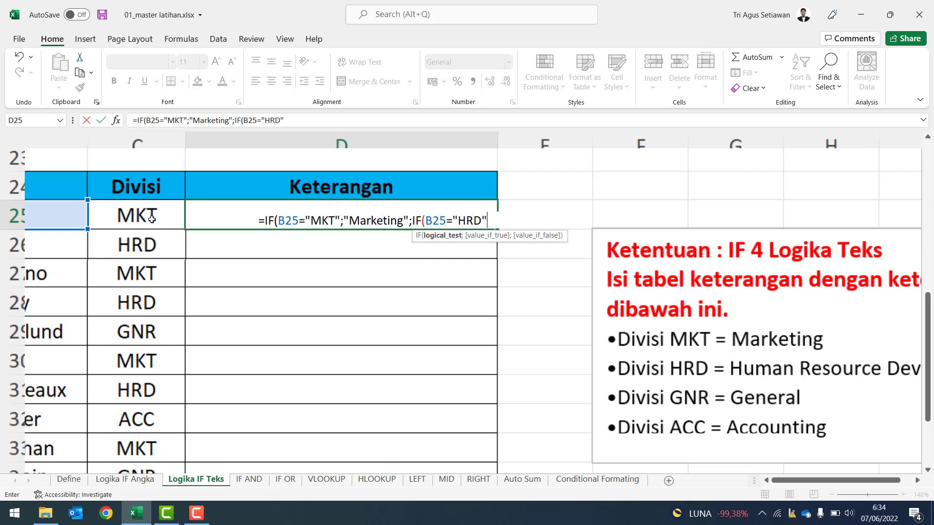
type(";")
type("\"HUma")
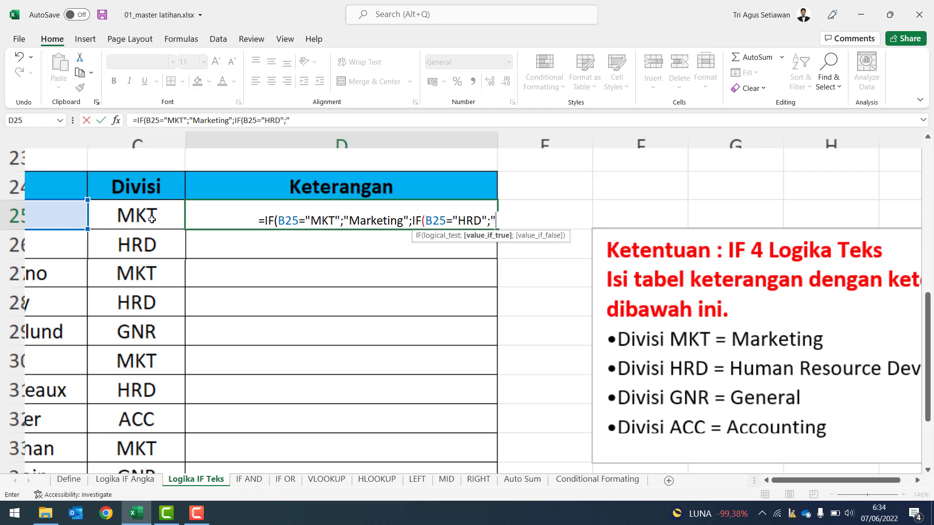
key("BackSpace")
key("BackSpace")
key("BackSpace")
type("uman Re")
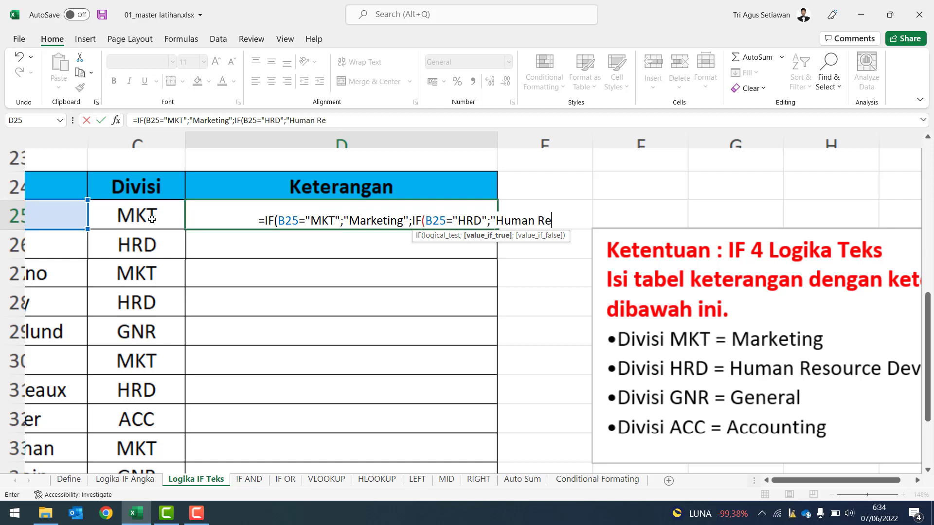
type("source D")
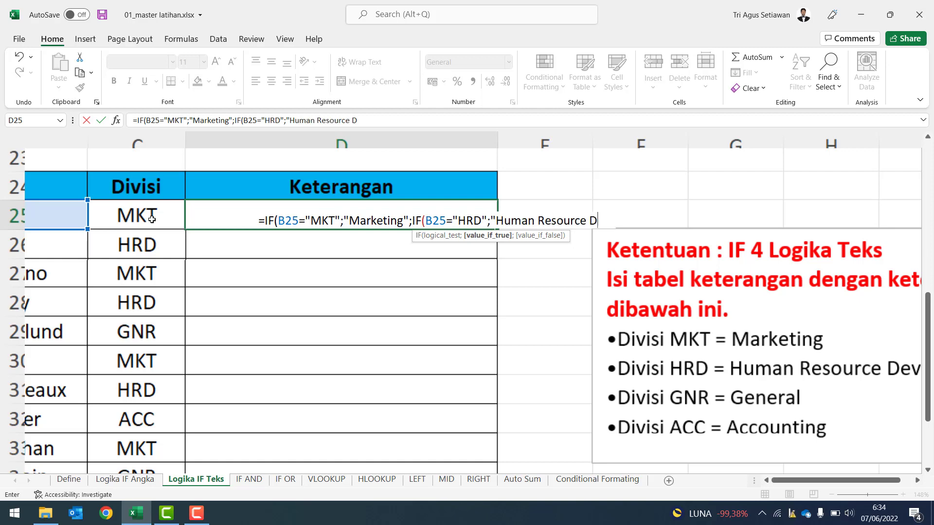
type("evelopment\"")
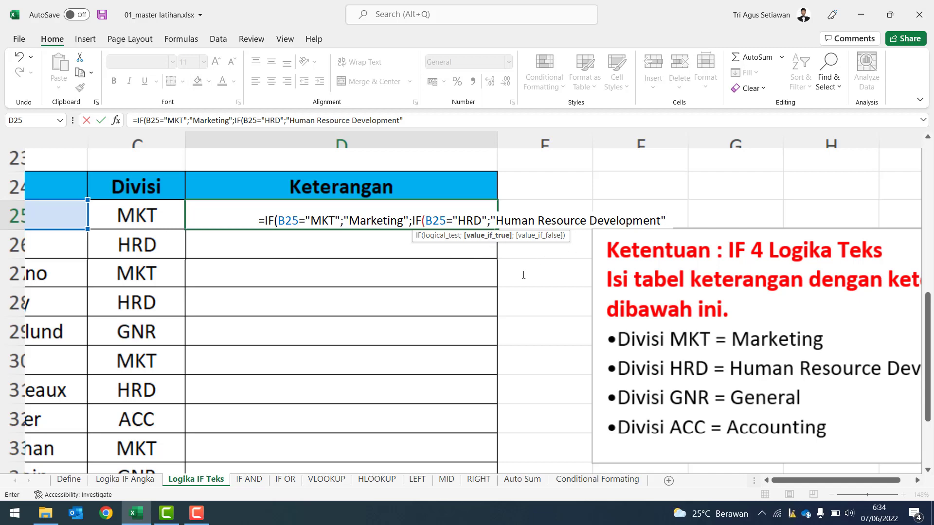
- Try to nest a third IF referencing C25 in the D25 formula and discard the whole entry
type(";")
type("if")
key("Return")
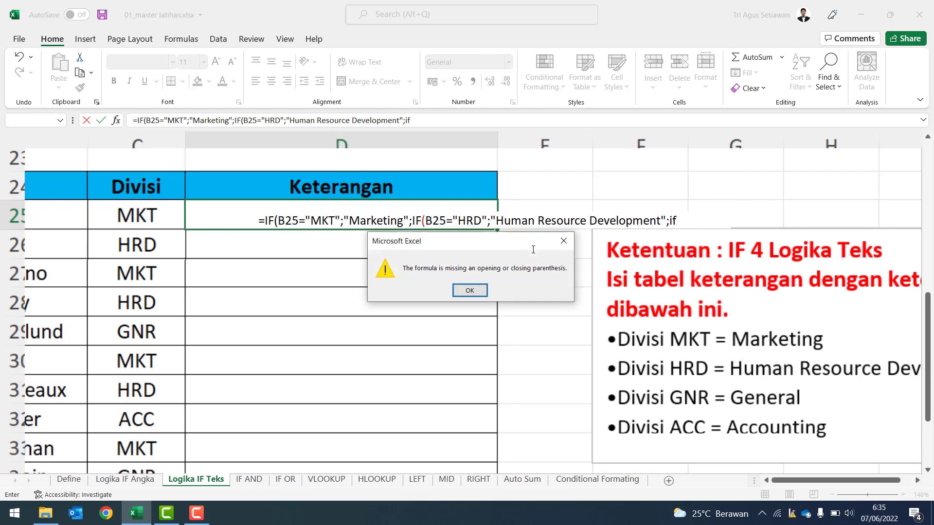
left_click(470, 290)
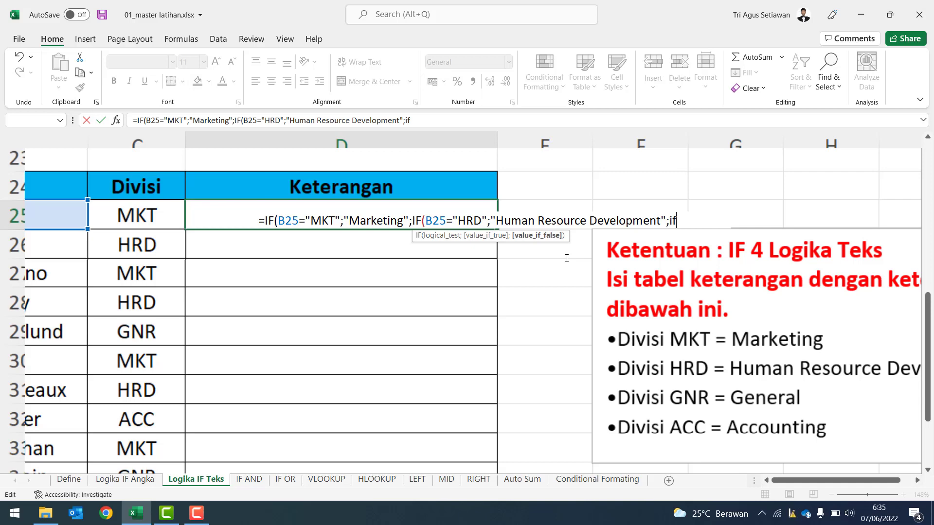
key("BackSpace")
key("BackSpace")
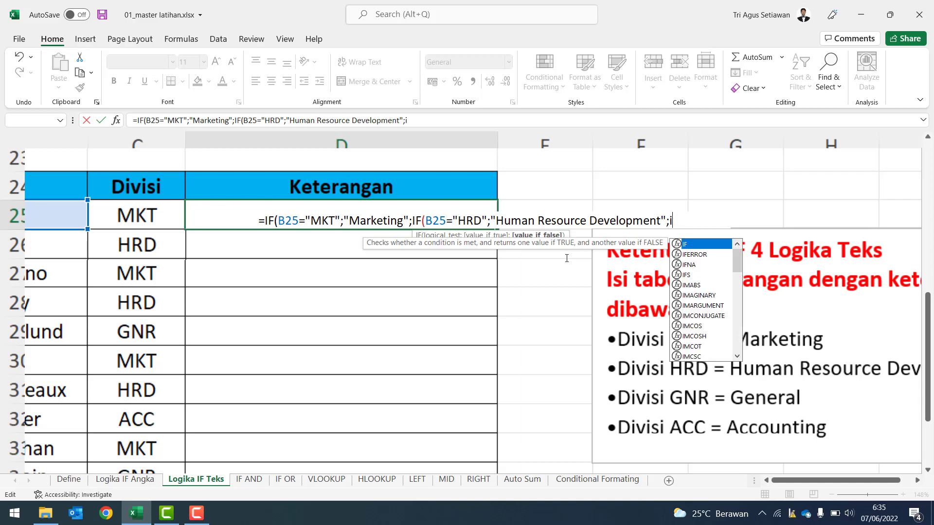
type("if")
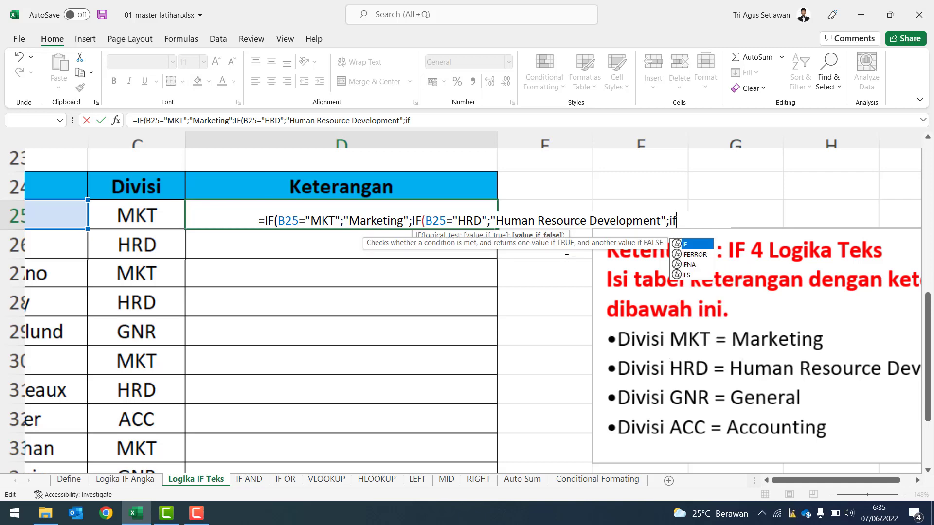
key("Tab")
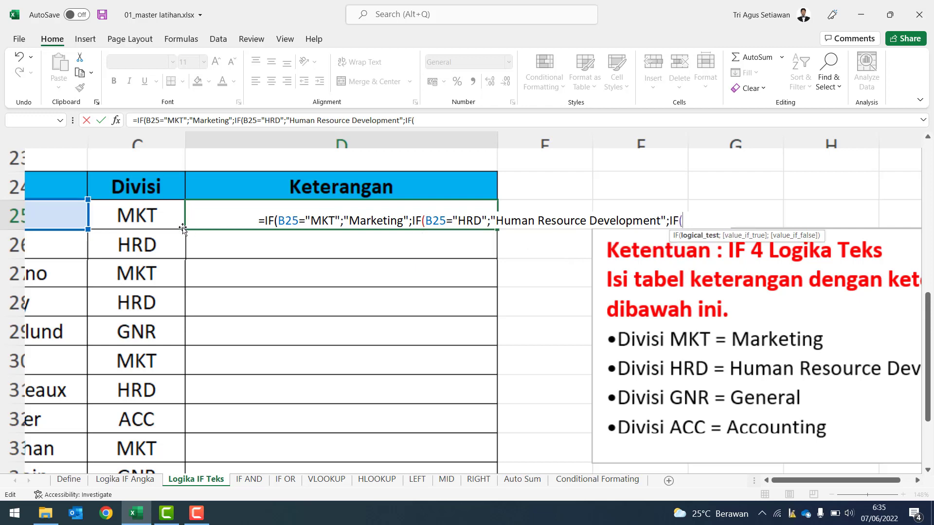
left_click(144, 215)
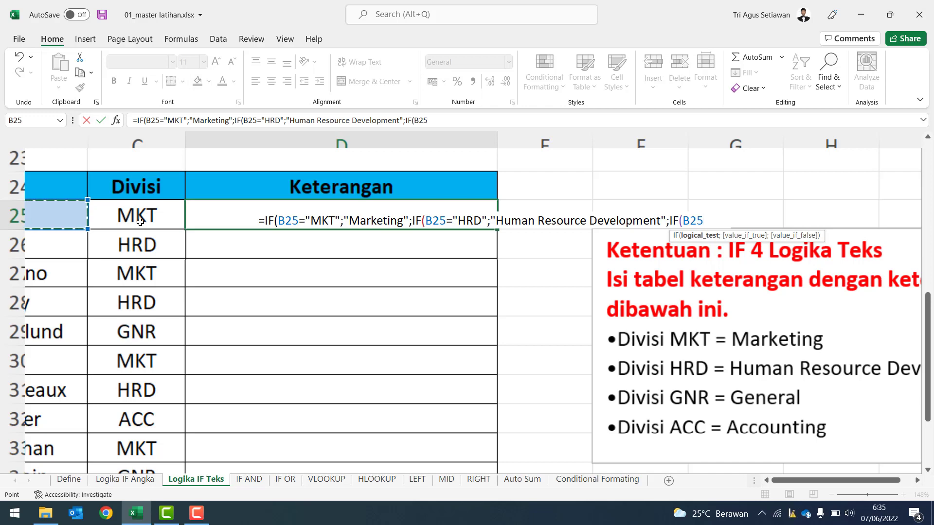
scroll(151, 247, "down", 2)
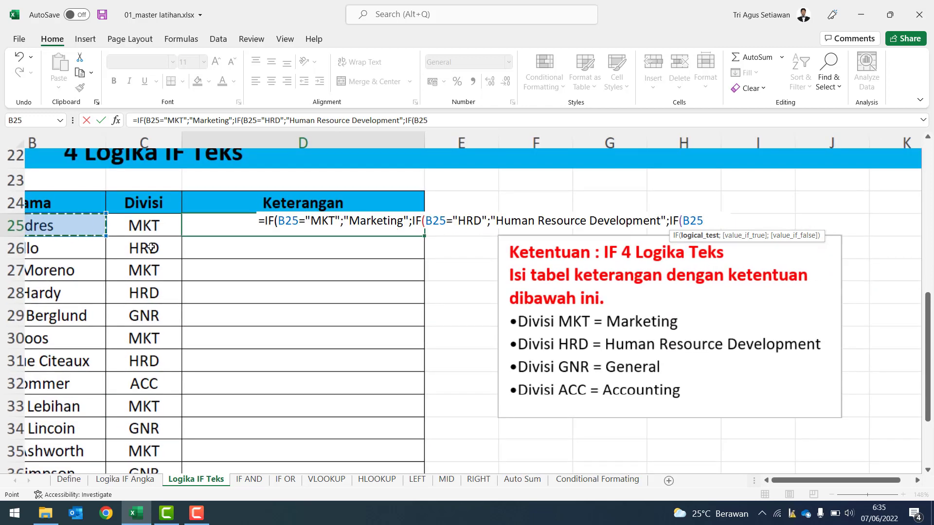
scroll(151, 248, "up", 3)
left_click(202, 240)
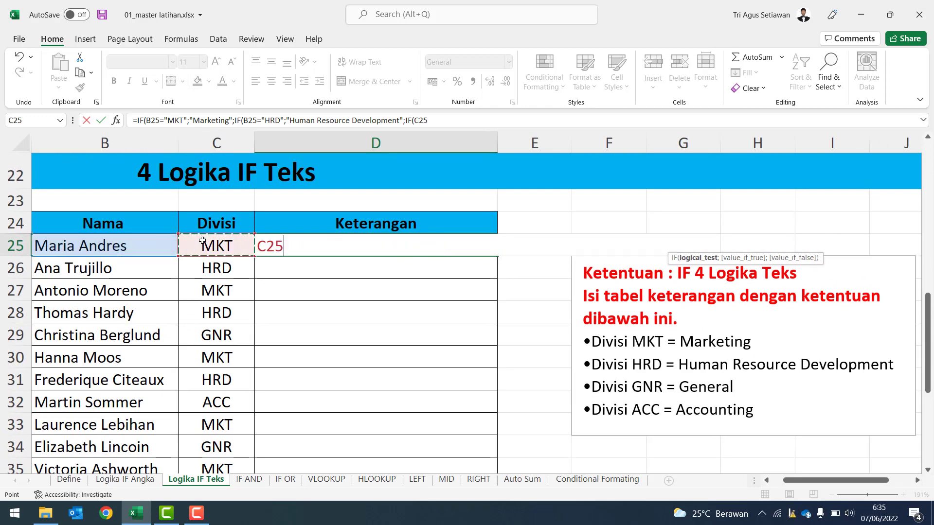
key("Escape")
left_click(306, 274)
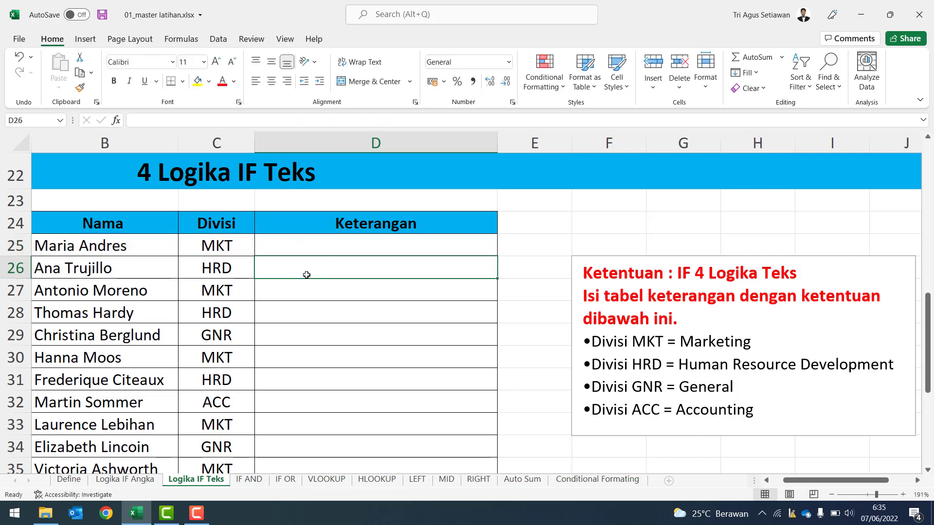
scroll(292, 258, "down", 3)
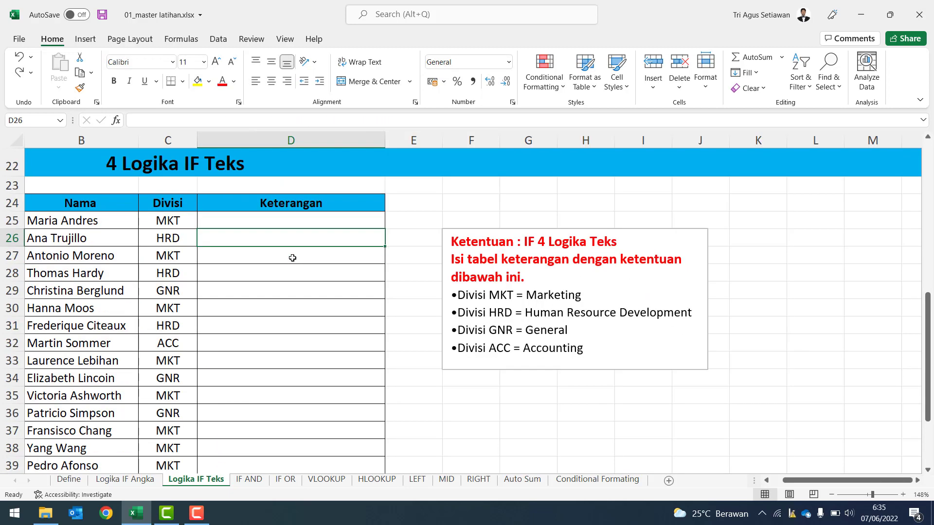
scroll(251, 226, "up", 1)
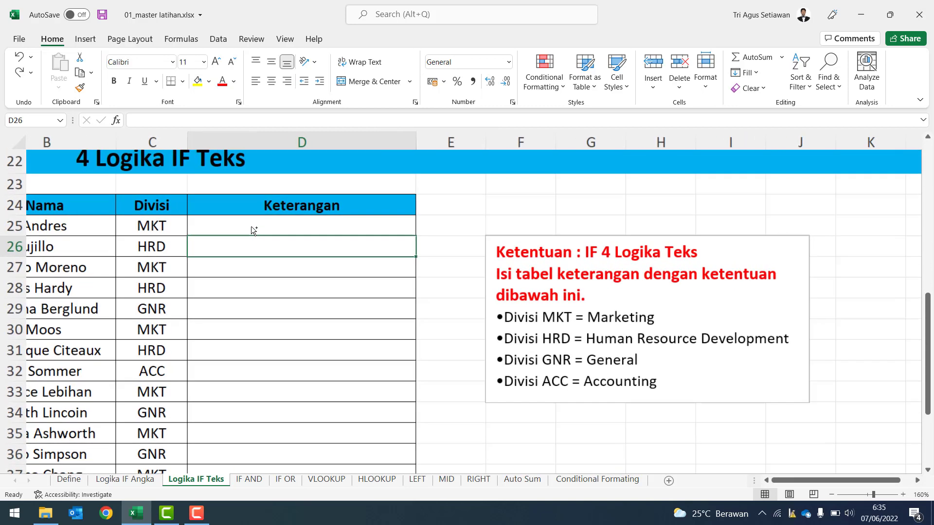
key("Up")
key("Left")
key("Left")
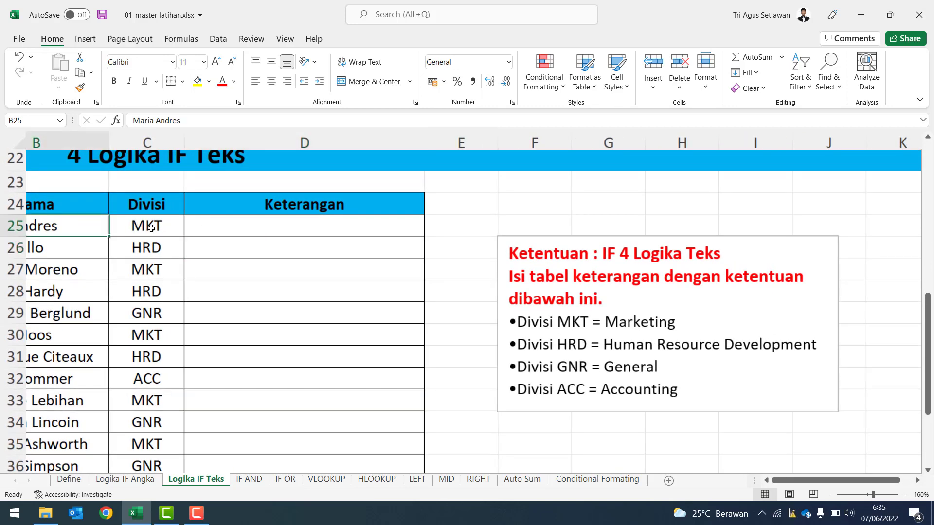
key("Down")
scroll(165, 240, "down", 1)
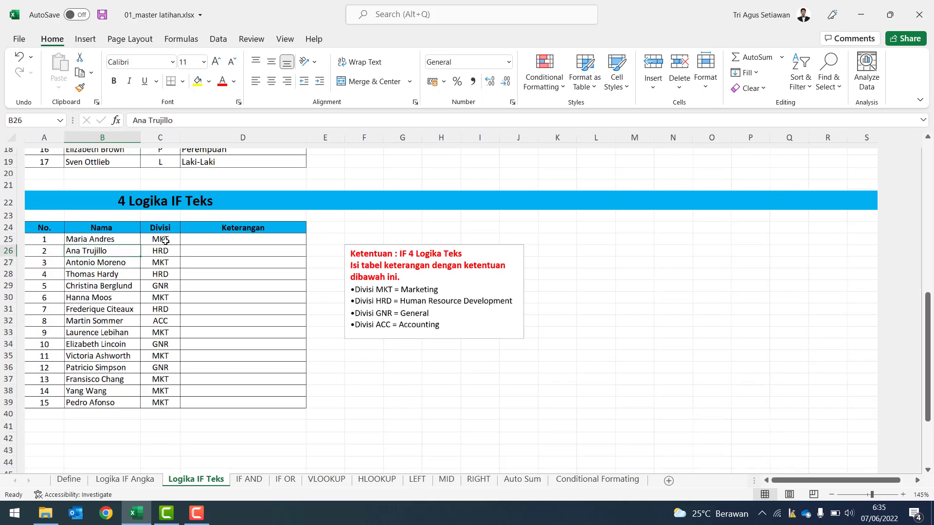
key("Down")
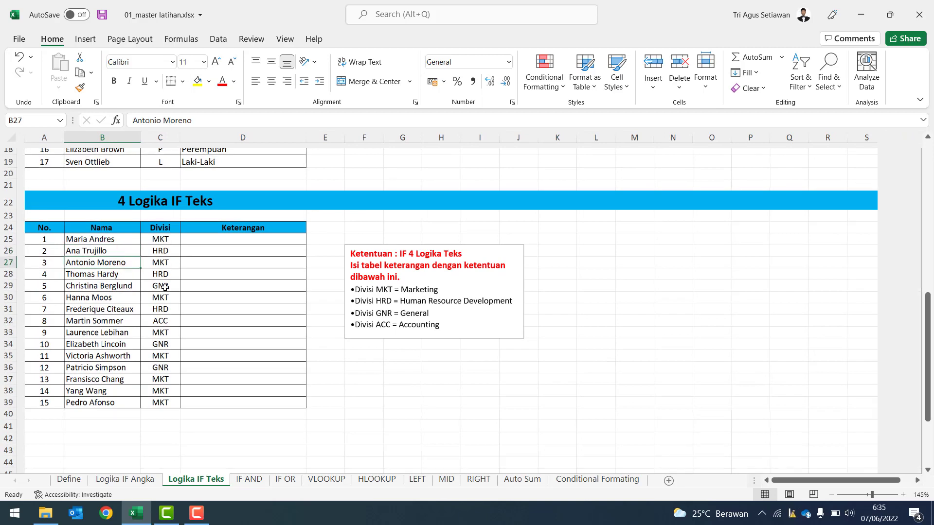
key("Down")
key("Down")
scroll(165, 288, "down", 4)
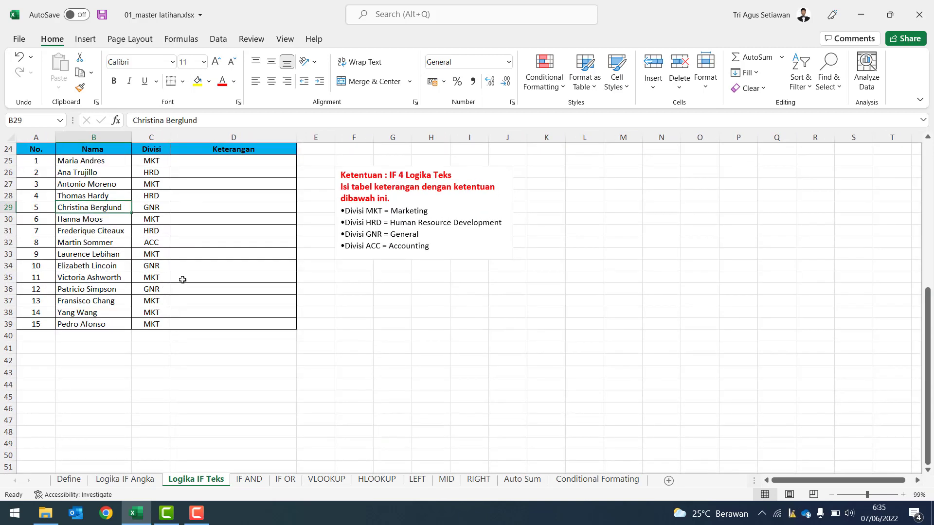
scroll(197, 270, "up", 3)
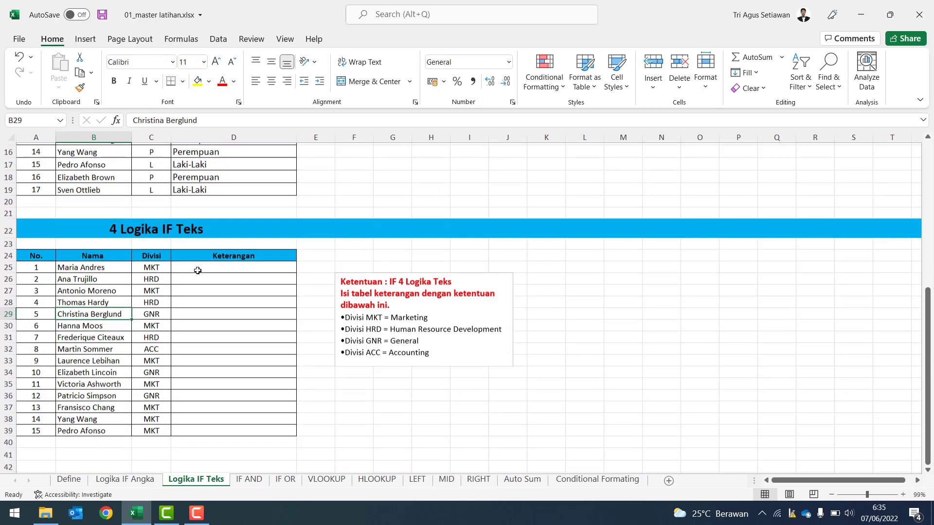
- Start an IF formula in D25 that returns "Marketing" when C25 equals "MKT"
key("Up")
key("Up")
key("Up")
key("Up")
key("Right")
left_click(195, 267)
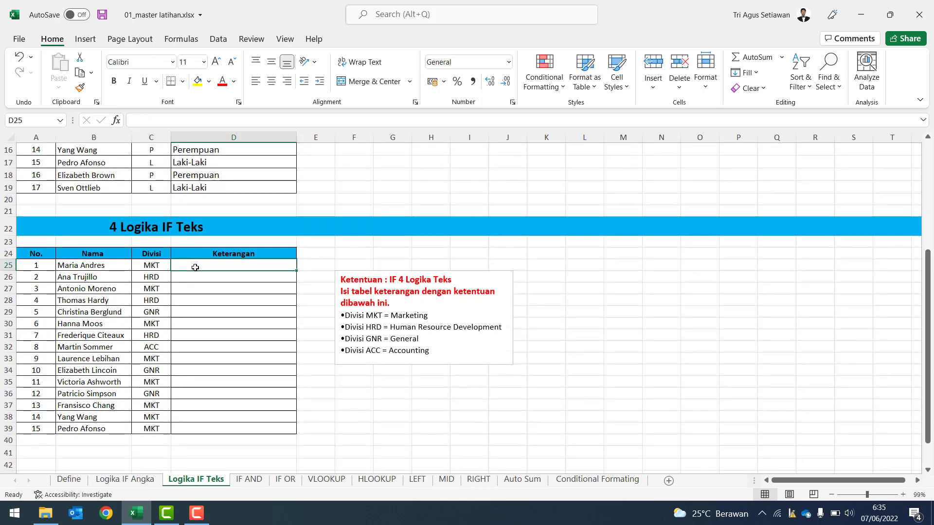
scroll(195, 267, "up", 5)
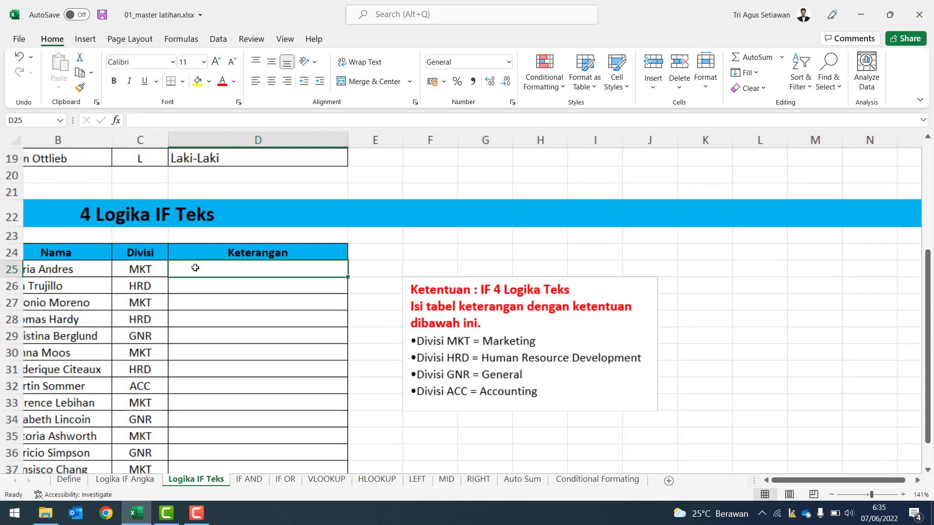
left_click(195, 267)
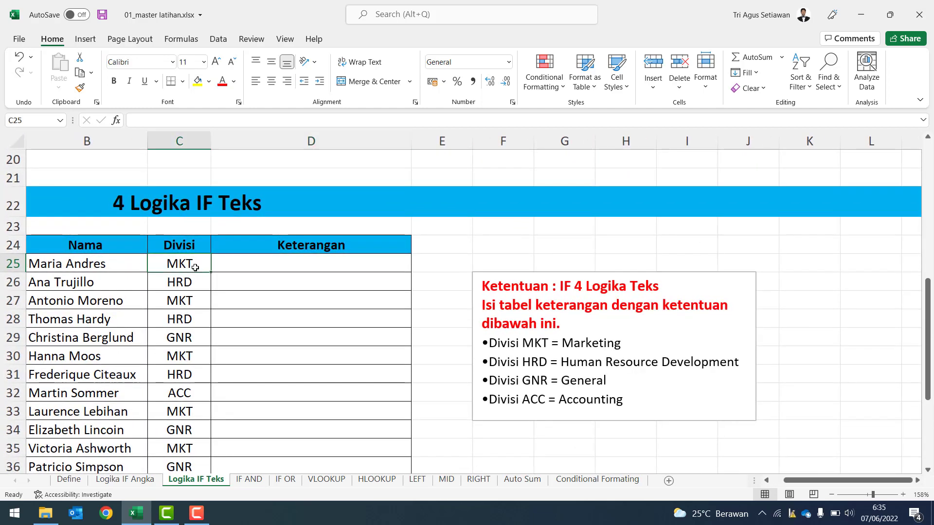
left_click(226, 271)
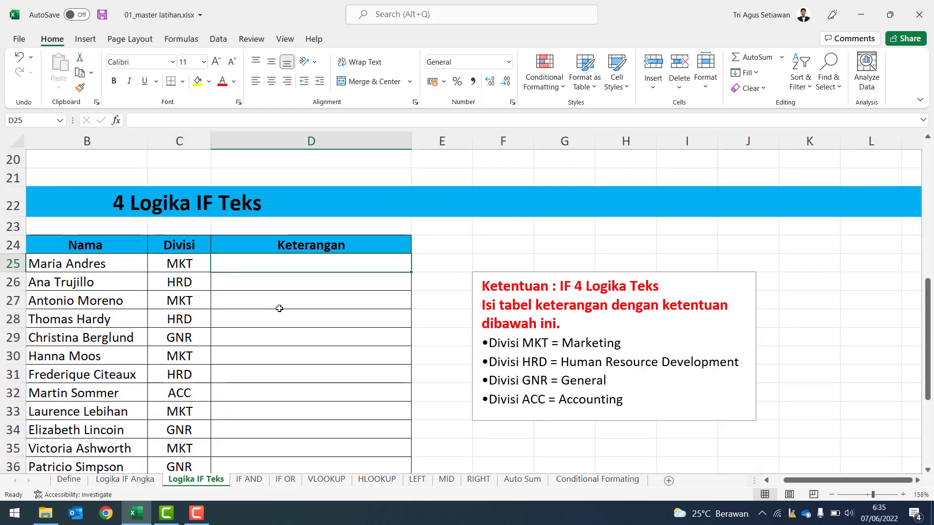
type("=")
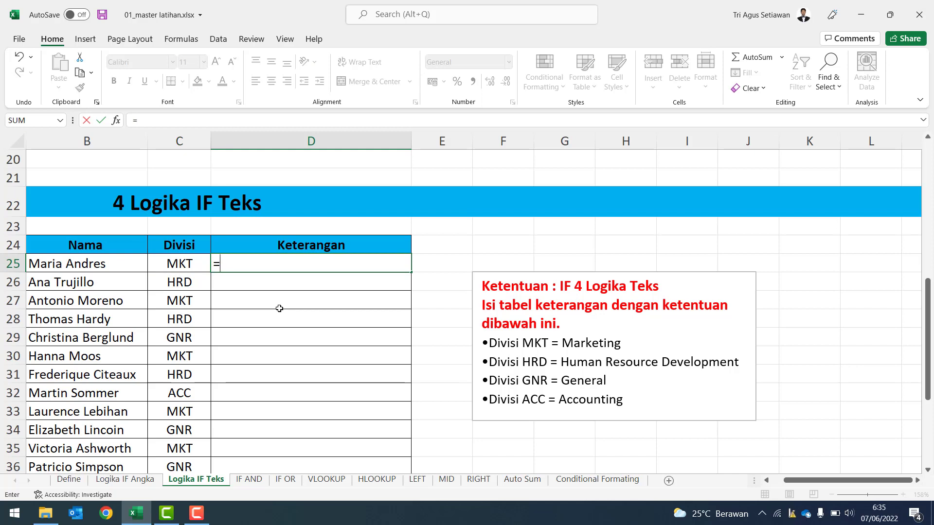
type("if(")
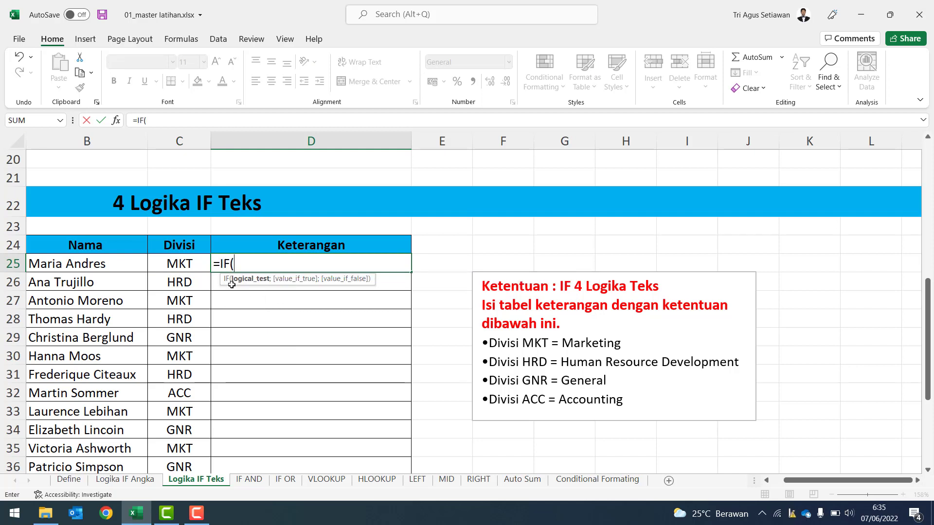
left_click(188, 264)
type("=")
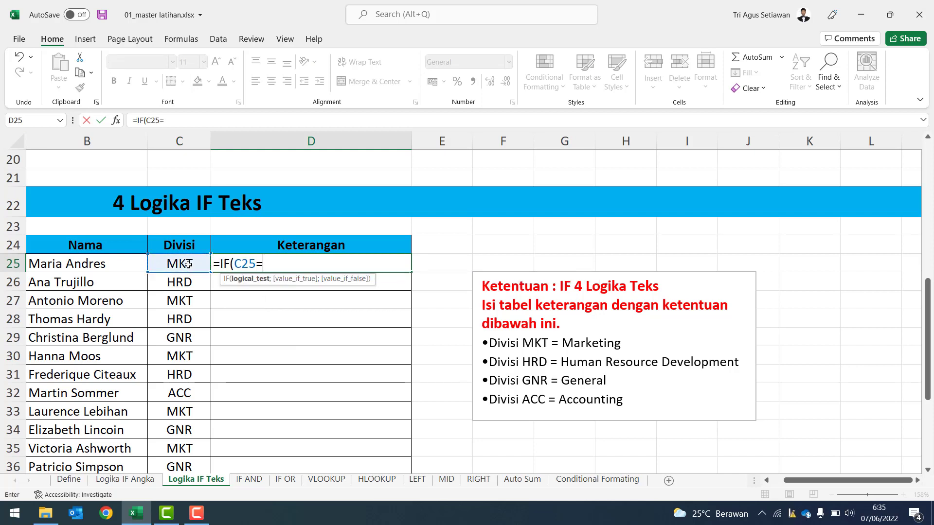
type("\"MKT\";")
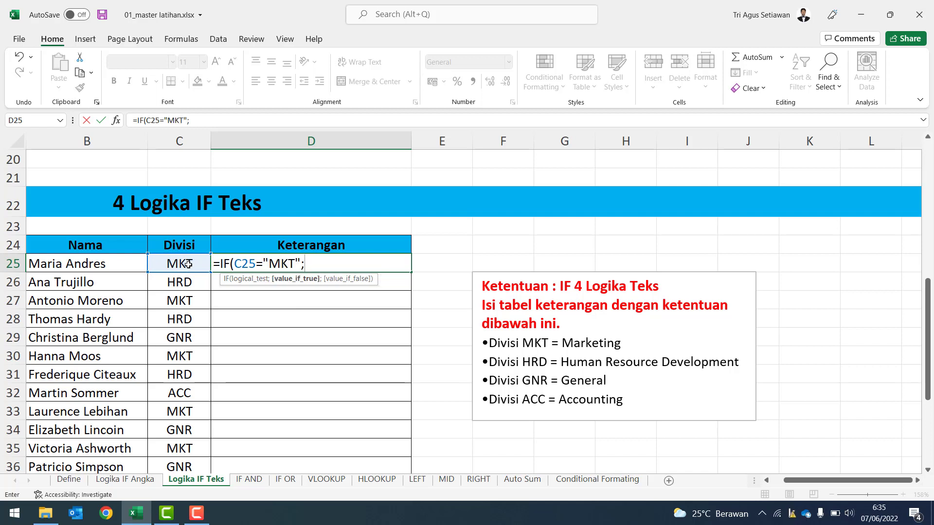
type("\"Marketing\"")
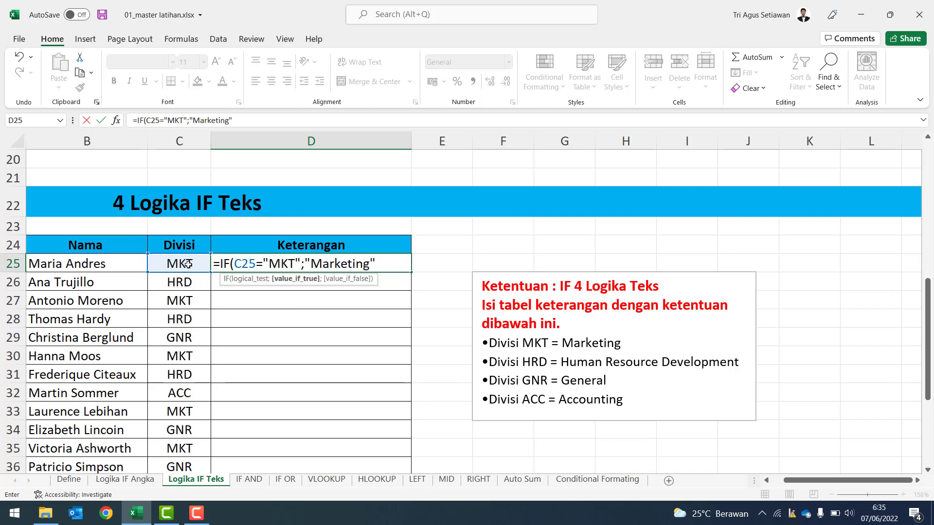
- Nest a second IF in the D25 formula that returns "Human Resource Development" when C25 equals "HRD"
type(";IF(")
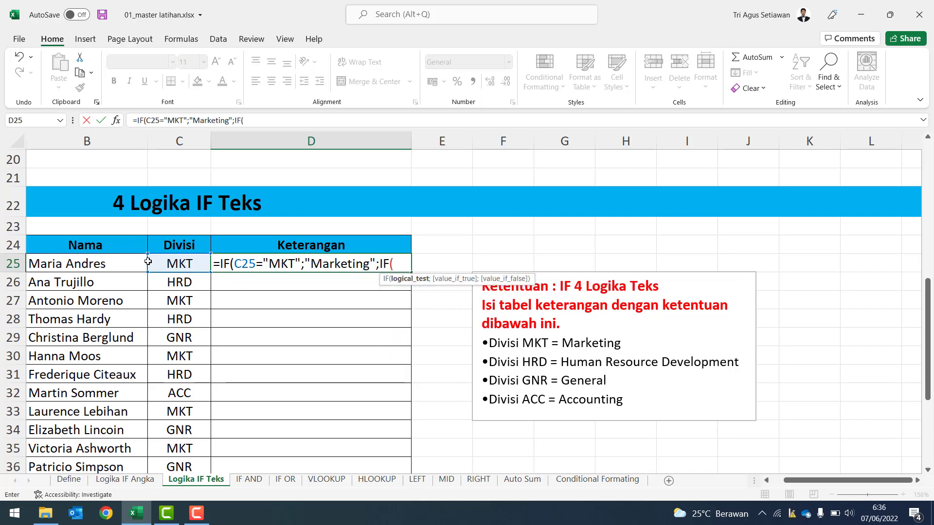
left_click(187, 265)
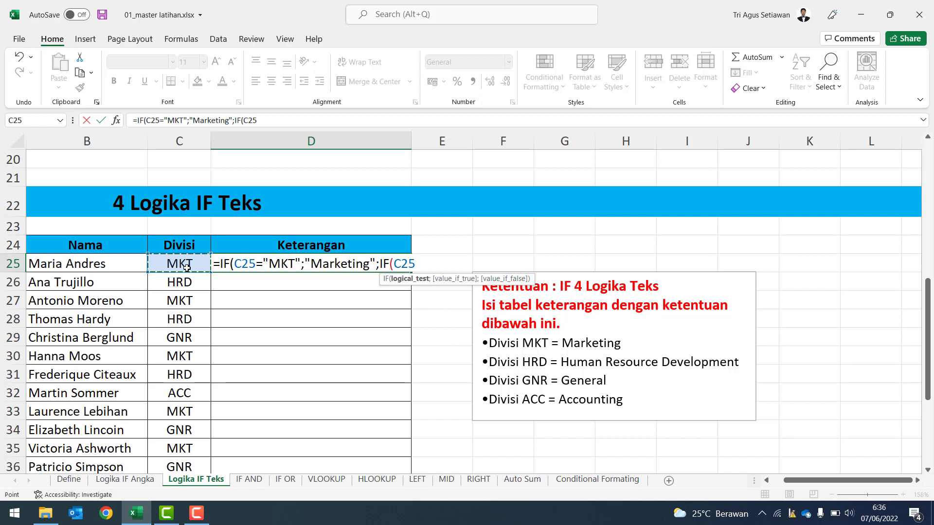
type("=\"HRD\"")
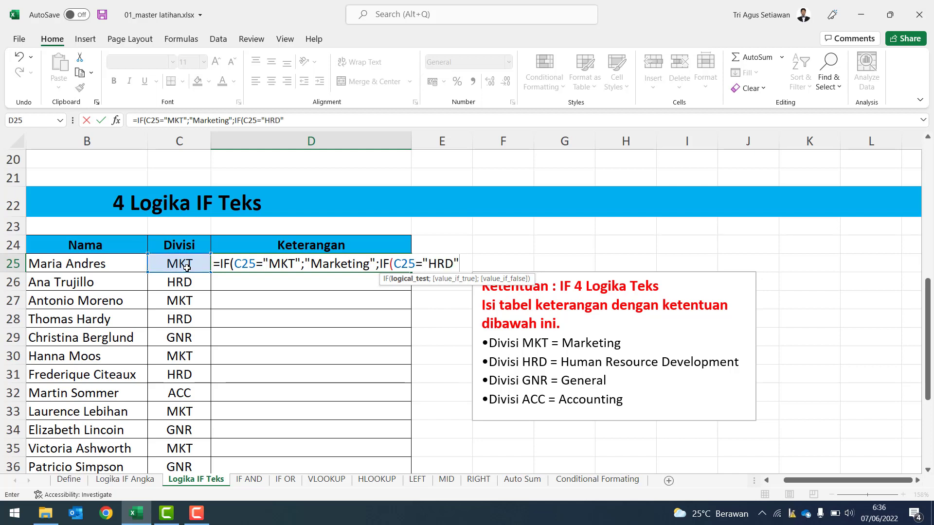
type(";")
type("\"HUma")
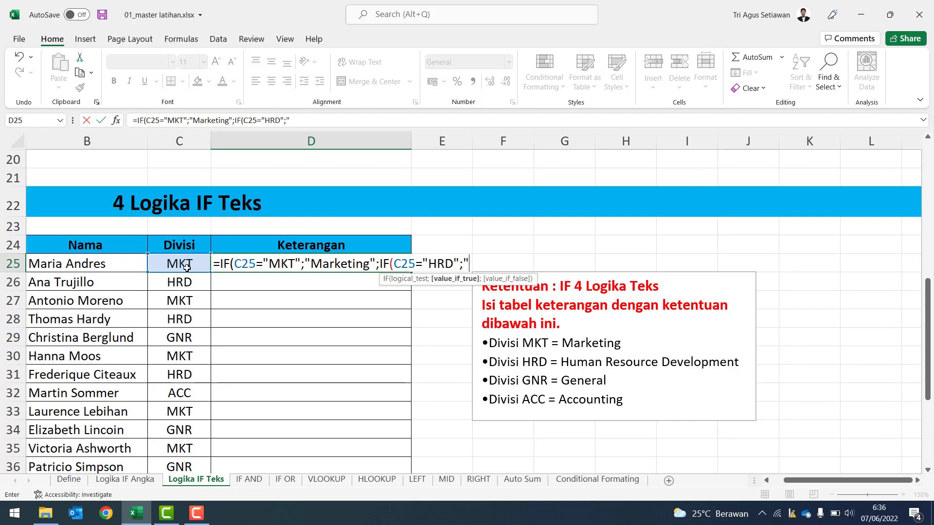
key("BackSpace")
key("BackSpace")
key("BackSpace")
type("uman Resour")
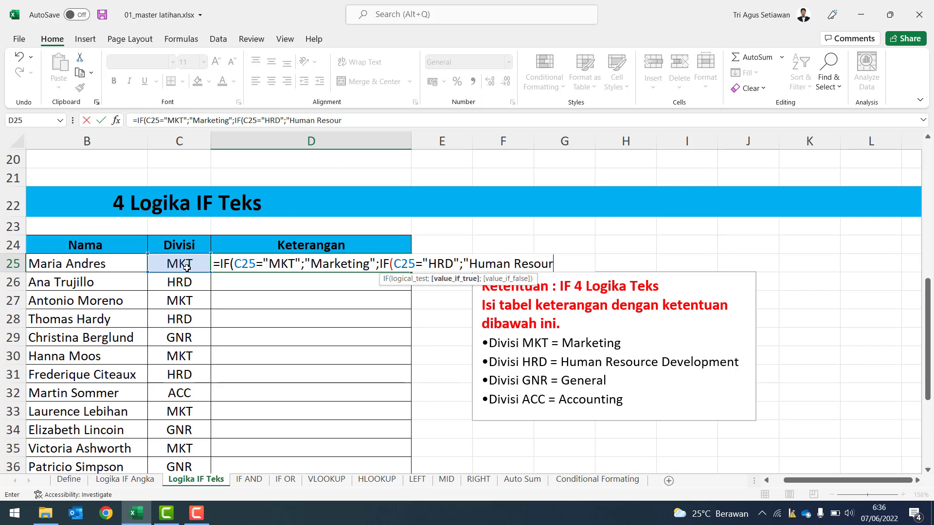
type("ce Development\";")
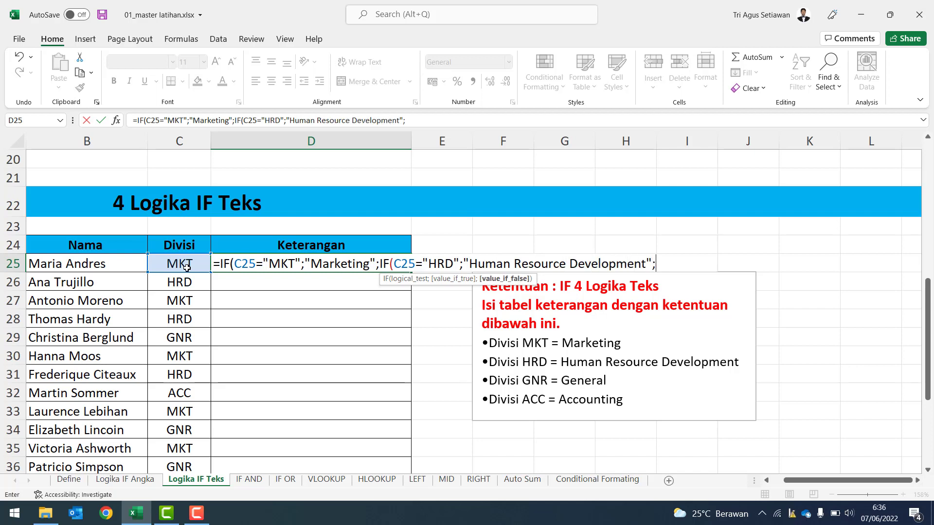
- Nest a third IF in the D25 formula that returns "General" when C25 equals "GNR"
type("if")
key("Tab")
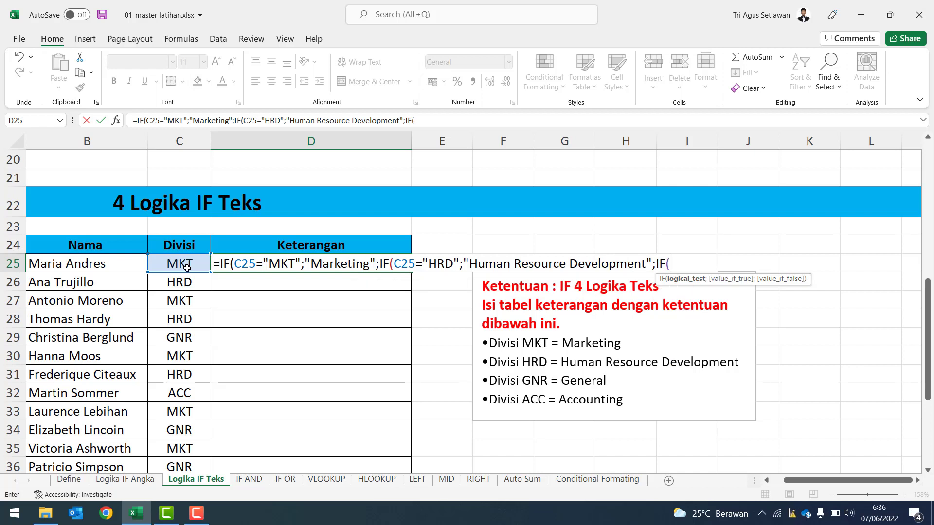
left_click(172, 263)
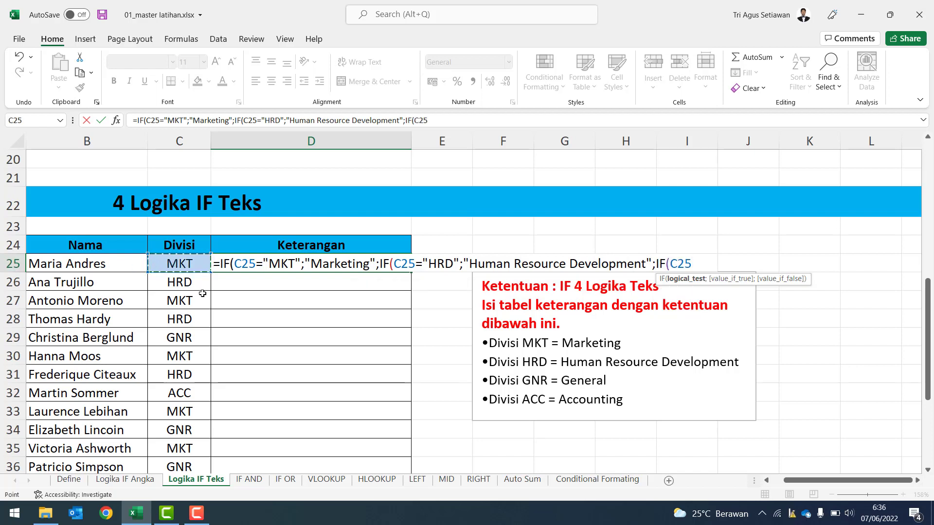
type("=\"GNR\"")
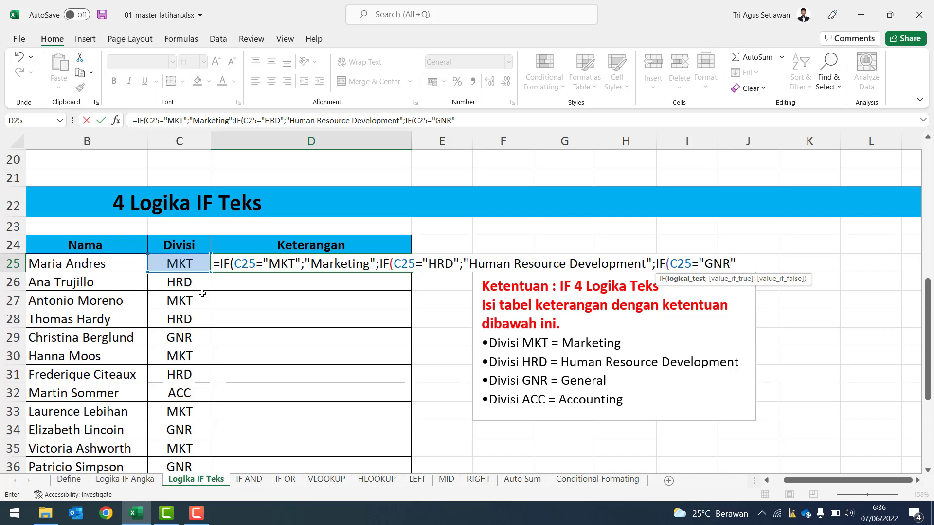
type(";\"")
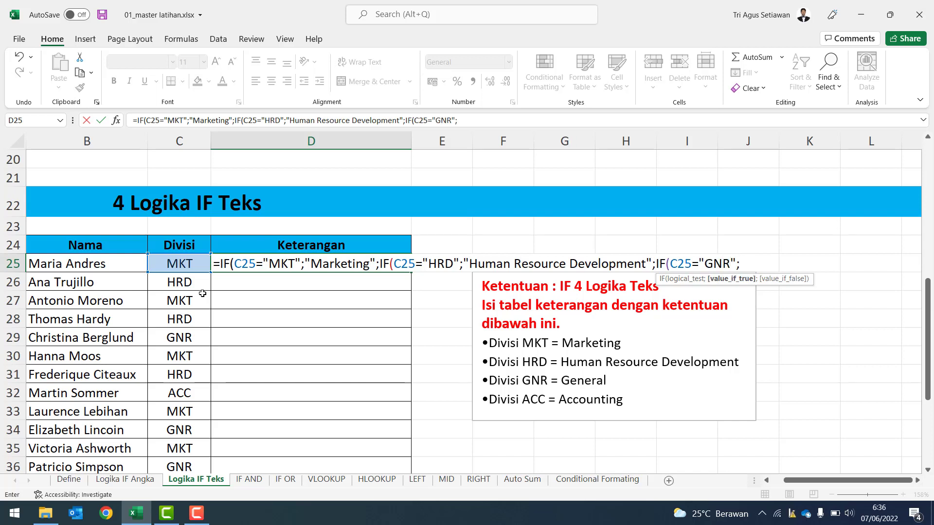
type("GENE")
key("BackSpace")
key("BackSpace")
key("BackSpace")
type("eneral")
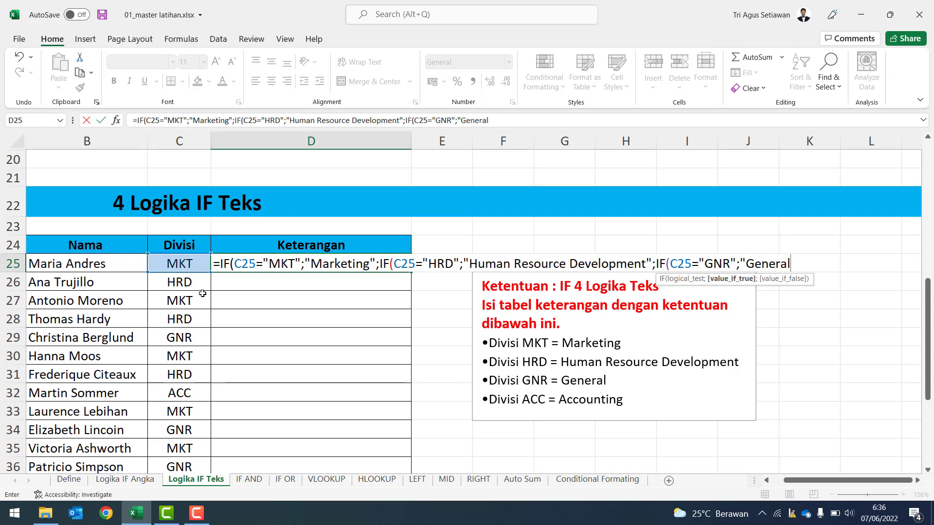
type("\";")
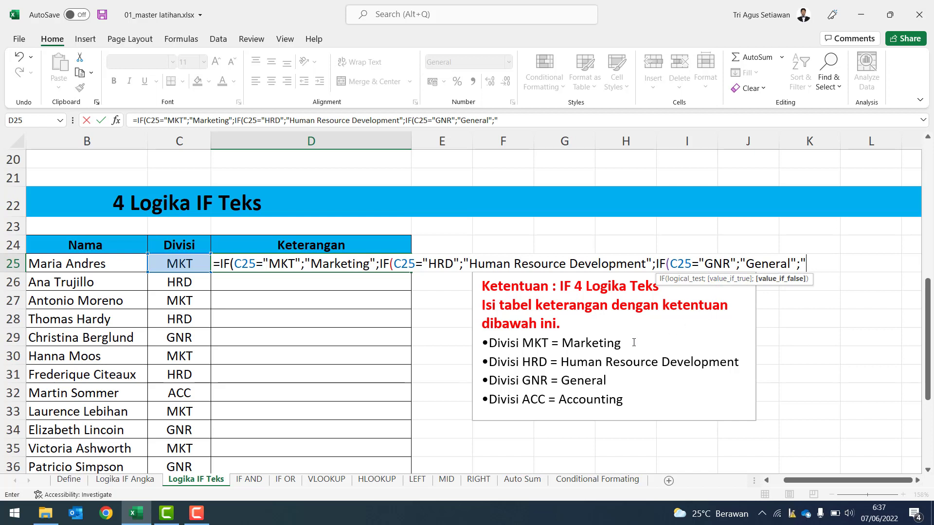
- Finish the D25 formula with "Accounting" as the final value if false, close all three IFs and enter it
type("Account")
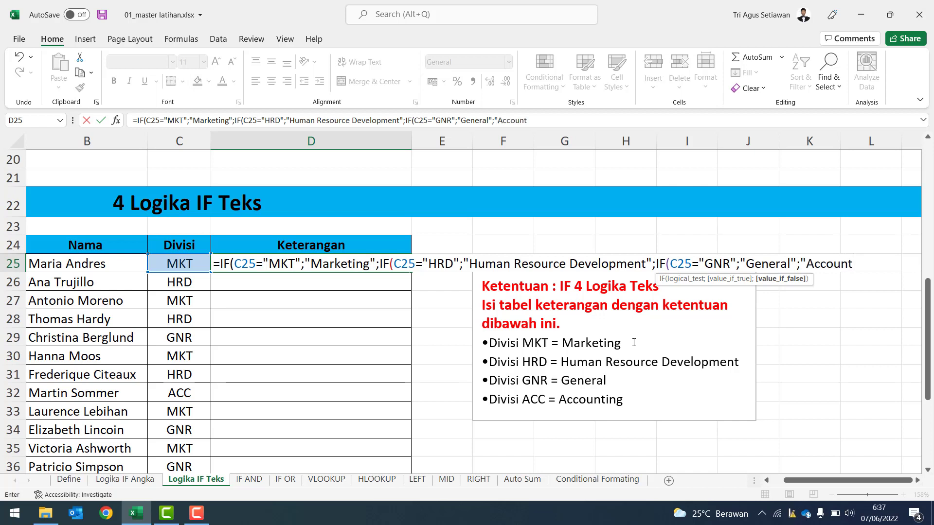
type("ing\"")
type(")))")
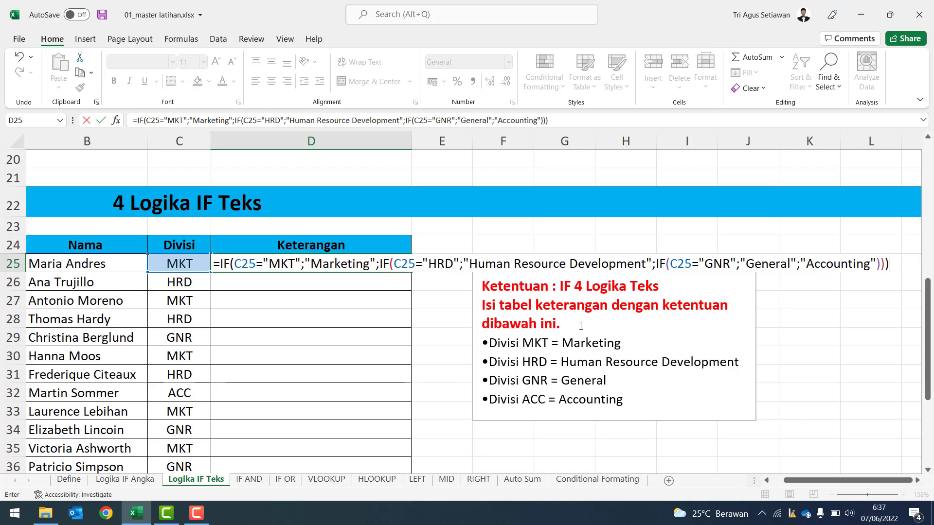
key("Return")
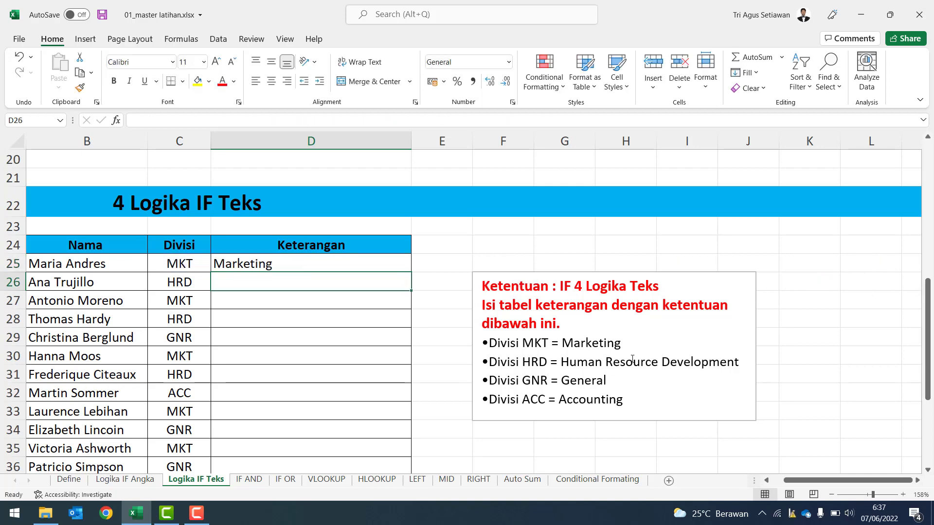
- Fill the D25 formula down the Keterangan column through D39 and check the copied formulas in rows 28 to 32
left_click(271, 267)
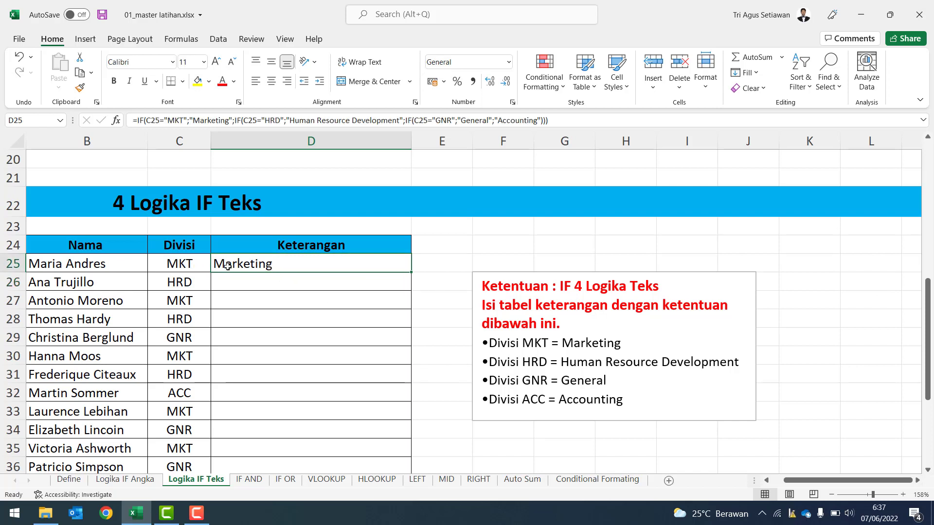
left_click(225, 285)
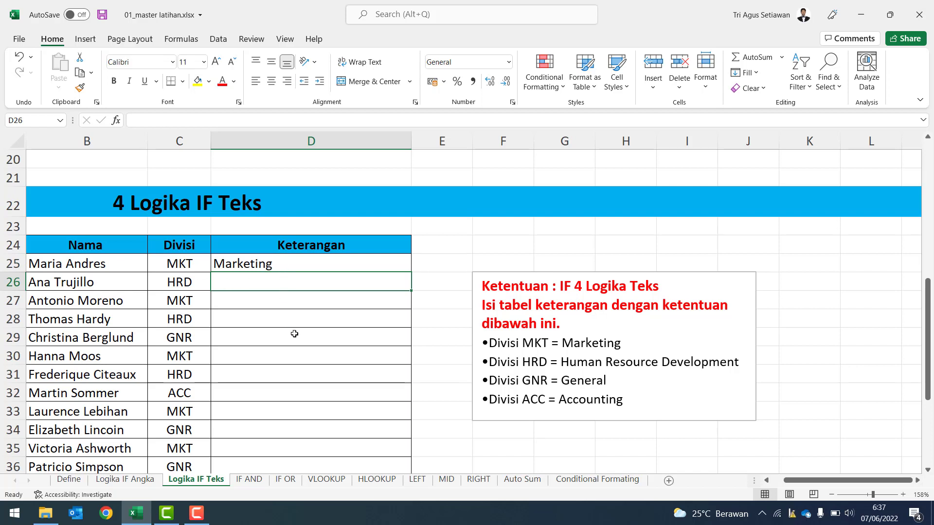
left_click(297, 266)
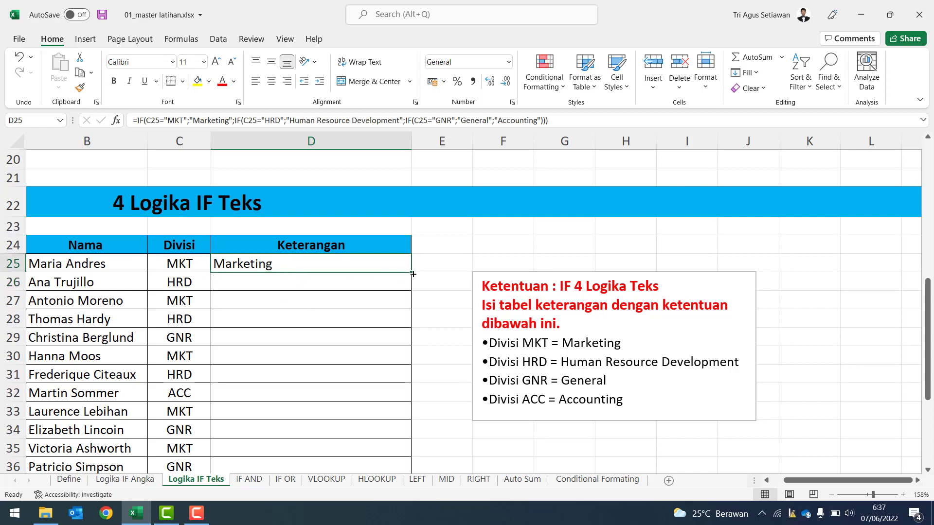
double_click(414, 274)
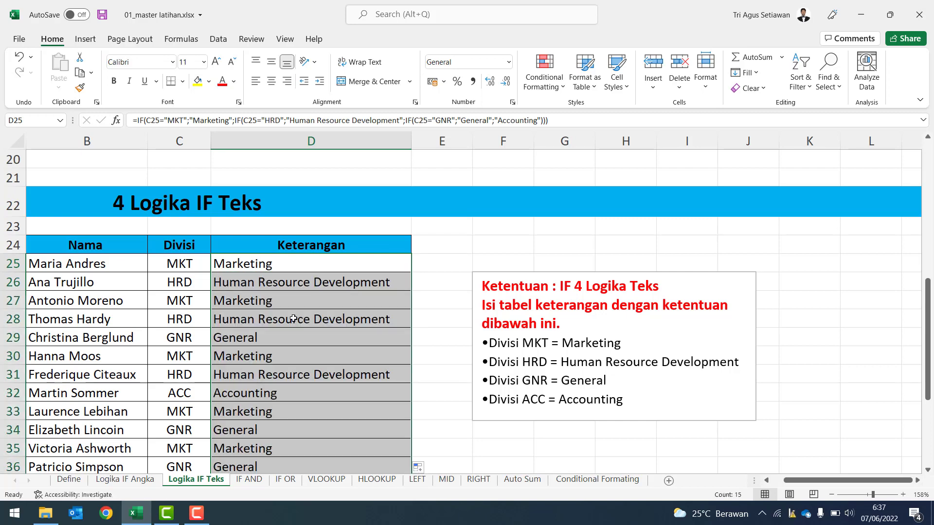
left_click(293, 319)
scroll(293, 318, "down", 1)
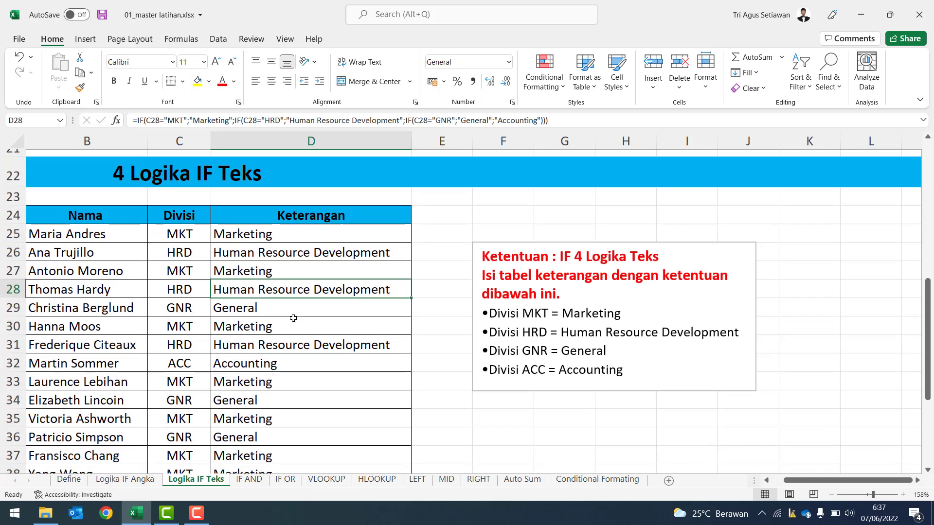
left_click(267, 300)
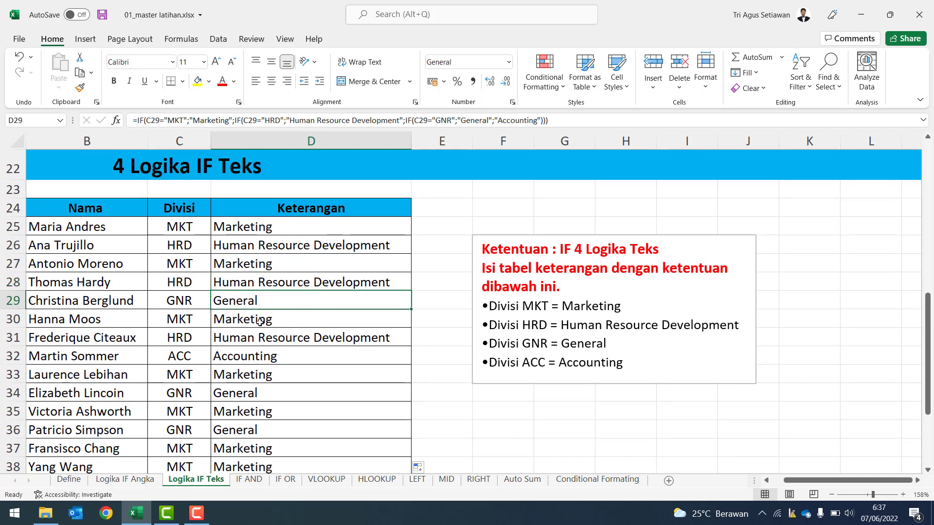
left_click(260, 321)
left_click(260, 338)
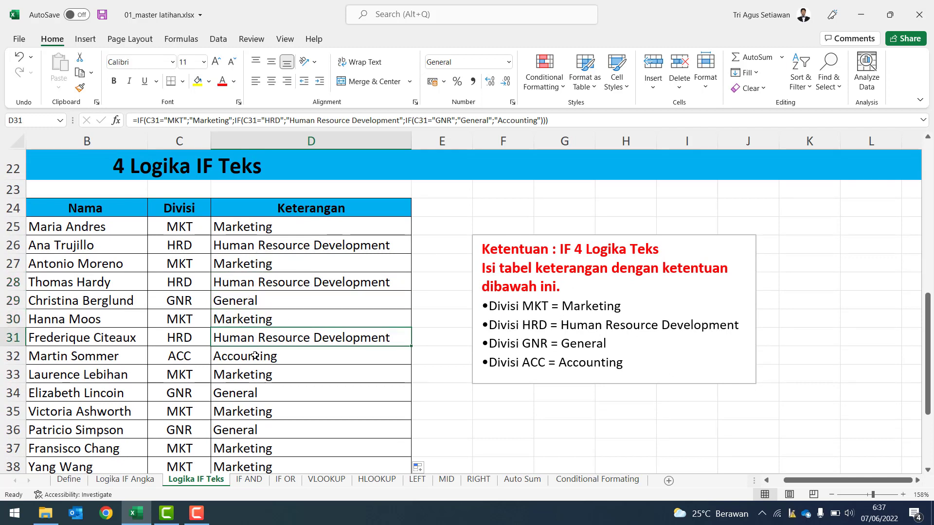
left_click(255, 355)
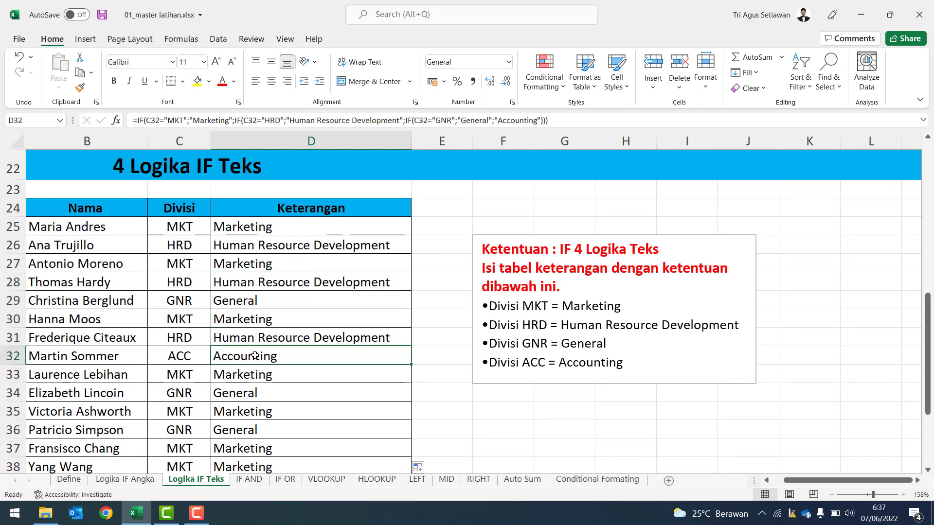
- Change the division code in C32 to GNR to test the Keterangan formula
left_click(194, 354)
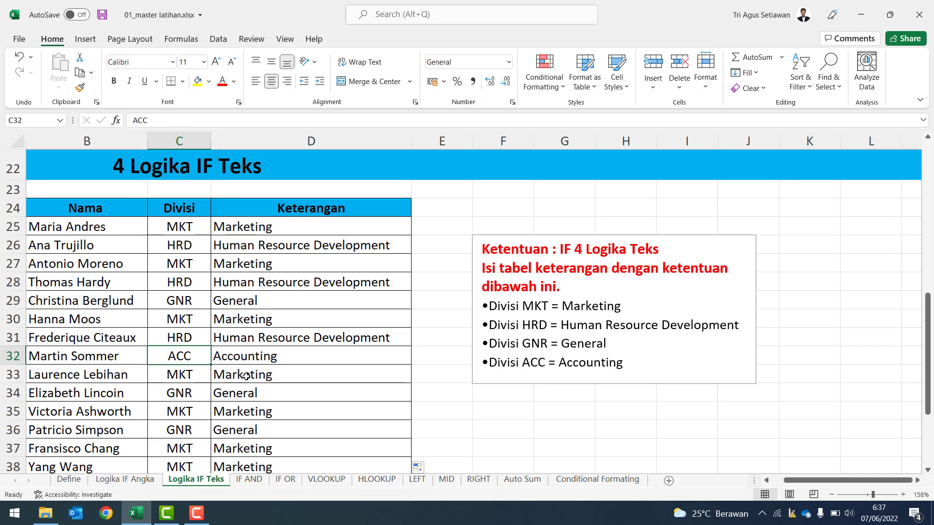
type("GNR")
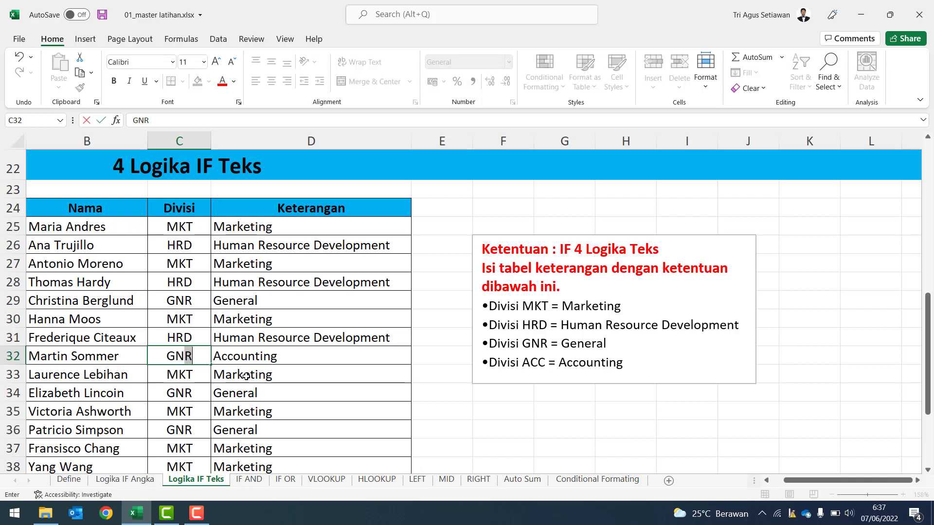
key("Return")
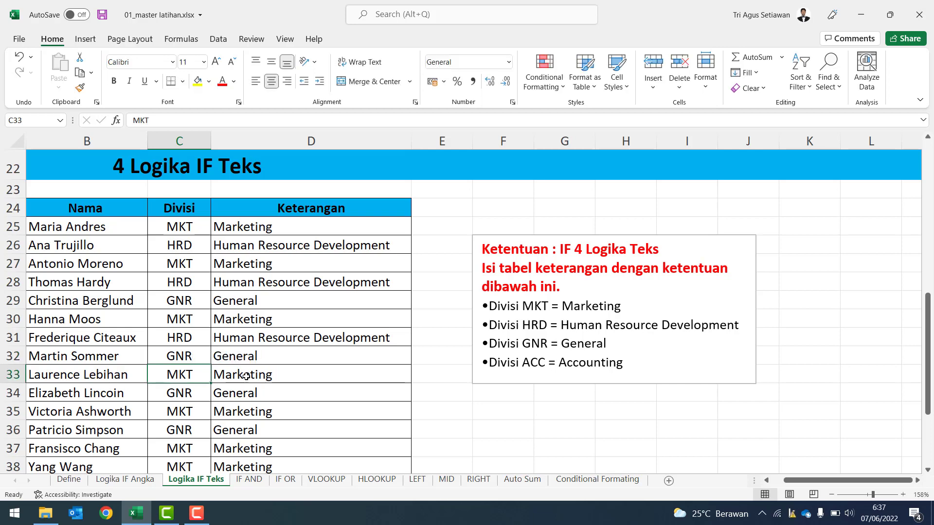
- Check the formula in D32 and undo the last division code change in C32
left_click(249, 359)
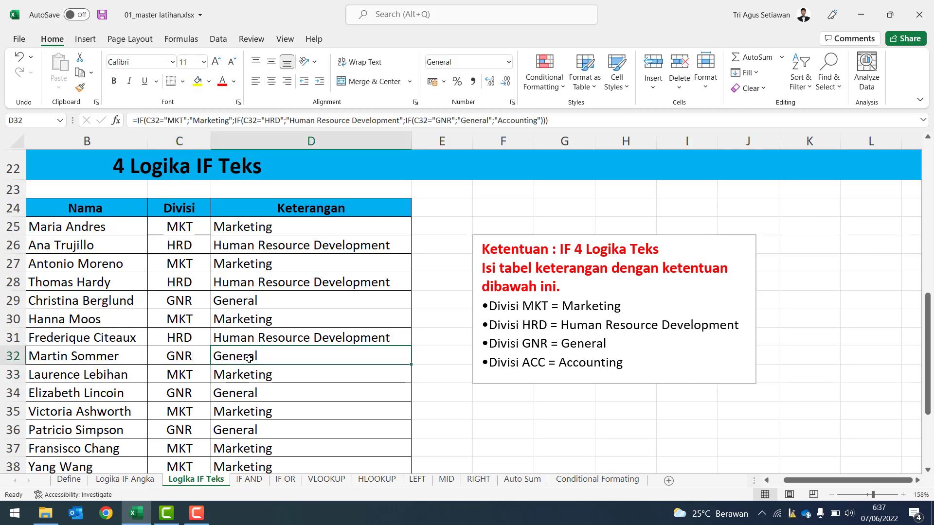
left_click(200, 354)
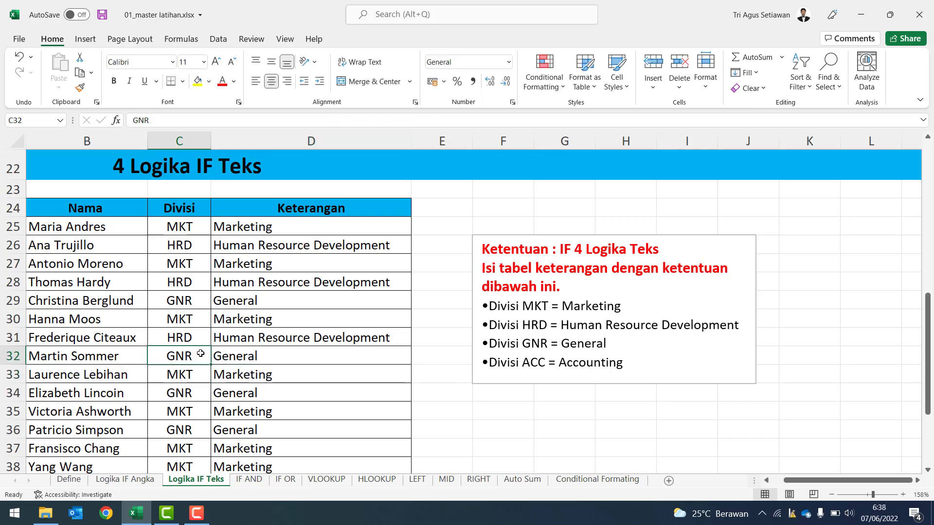
key("ctrl+z")
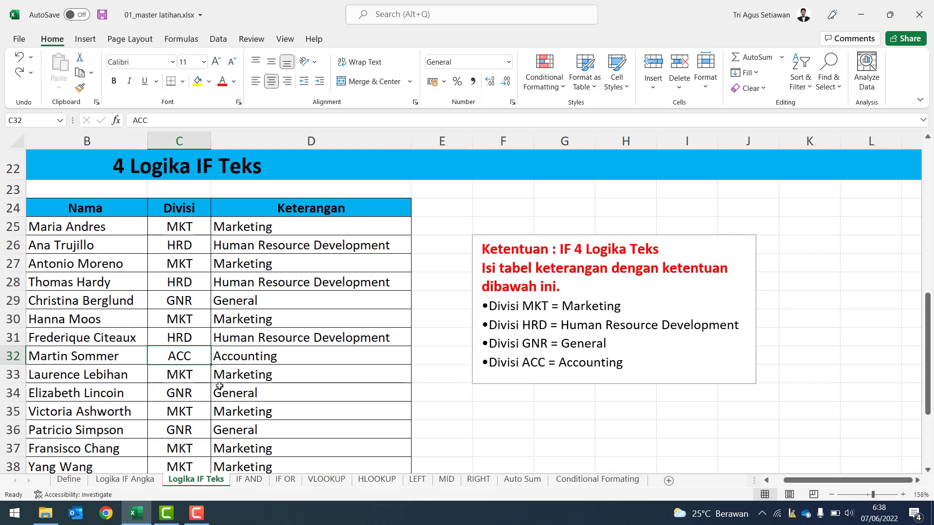
- Enter the division code in C32 as lowercase gnr to test the Keterangan formula, and undo the entry
left_click_drag(219, 387, 196, 358)
left_click(195, 358)
type("gnr")
key("Return")
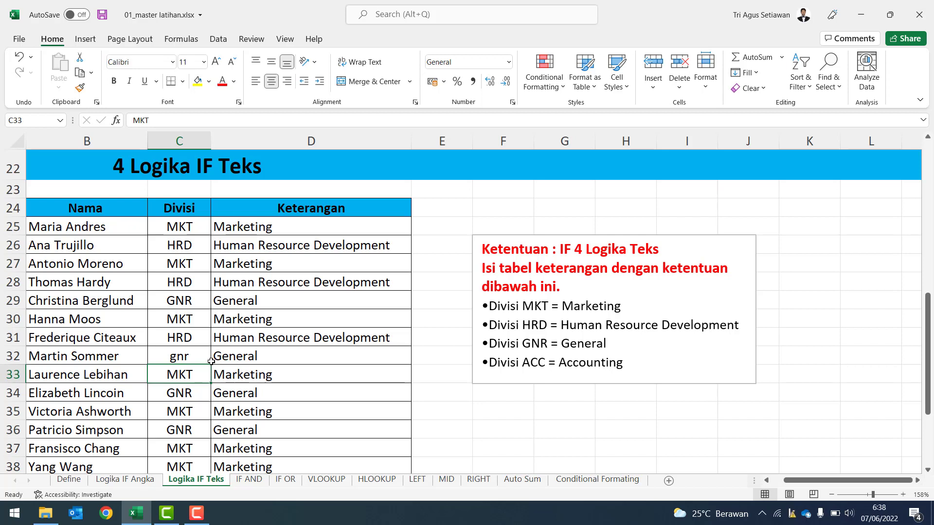
key("ctrl+z")
- Examine the D33 formula and review the filled Keterangan columns in the 4 Logika and 2 Logika IF Teks tables
left_click(275, 375)
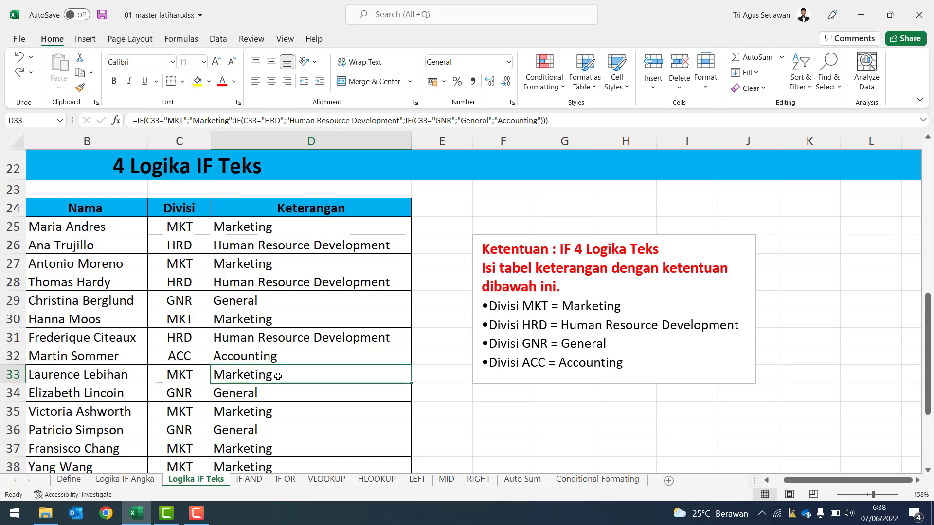
scroll(278, 376, "down", 3, "ctrl")
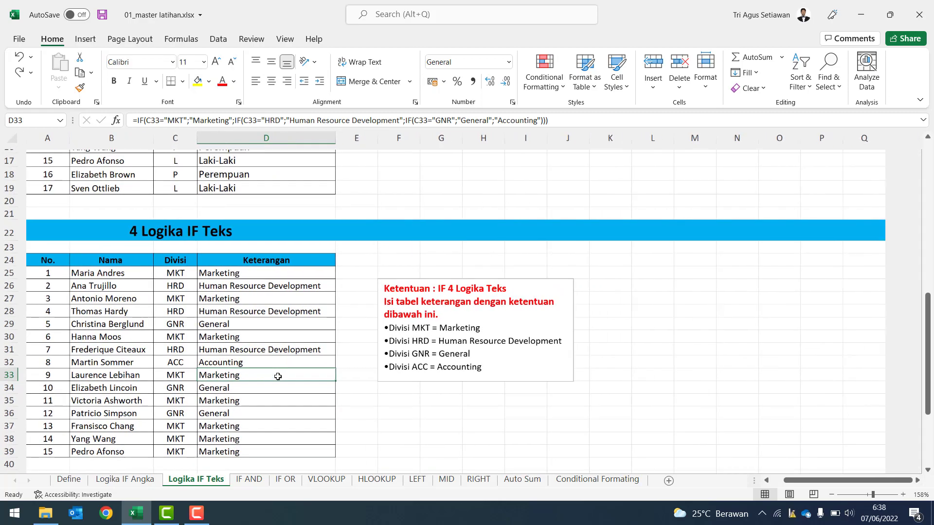
scroll(278, 377, "up", 1, "ctrl")
scroll(278, 377, "down", 2, "ctrl")
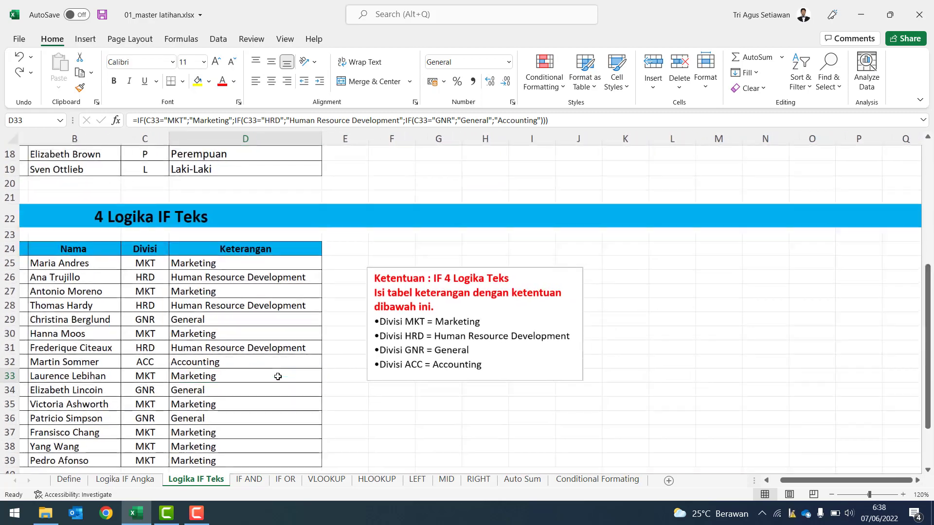
scroll(278, 376, "up", 1, "ctrl")
scroll(278, 376, "down", 1)
scroll(277, 376, "up", 4)
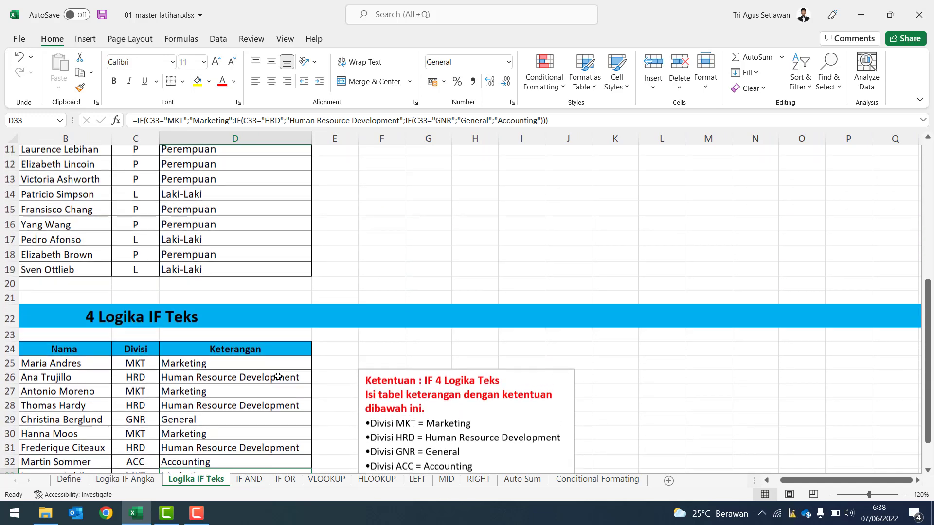
scroll(278, 377, "up", 1)
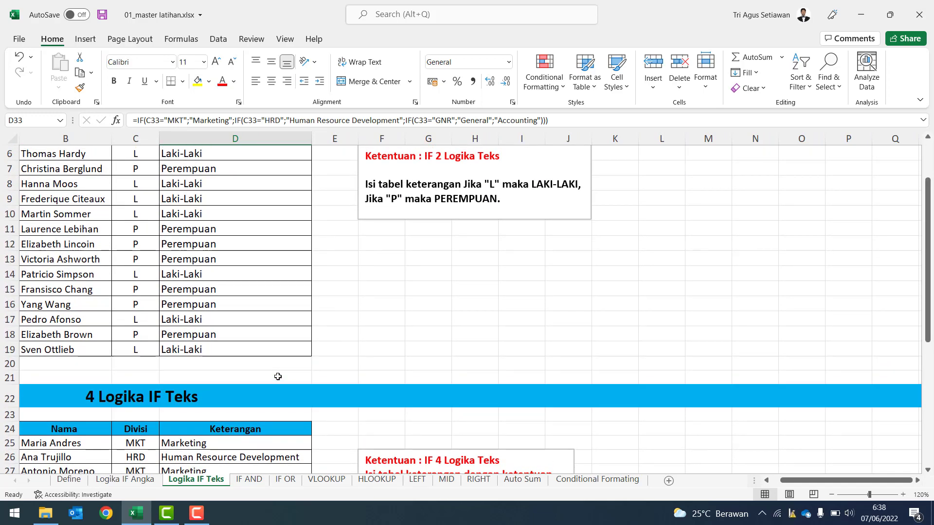
scroll(278, 377, "up", 2)
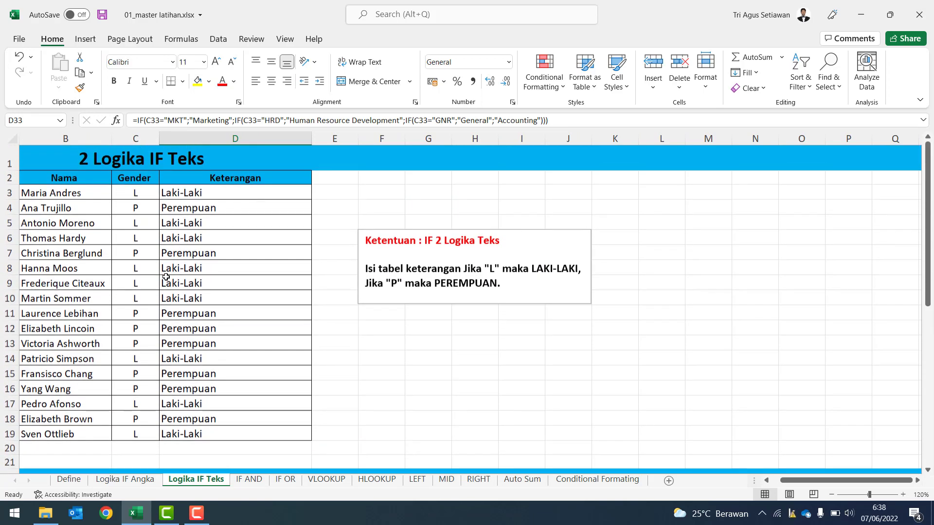